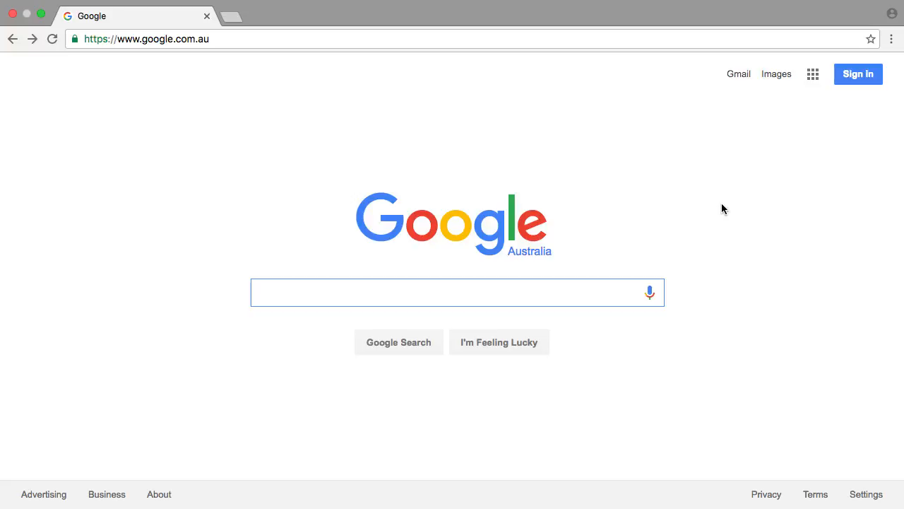
- Go to unclestock.com and open the stock search form
click(403, 39)
text(unclestock.com/#)
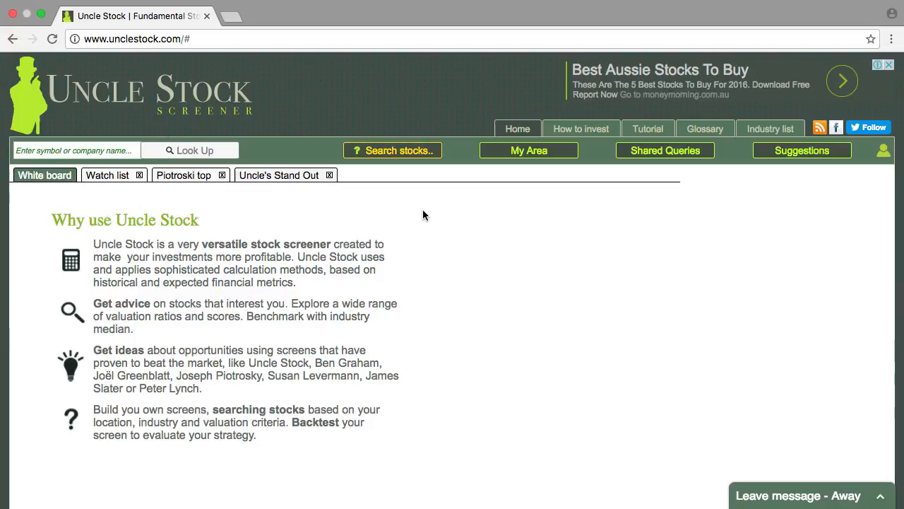
click(414, 151)
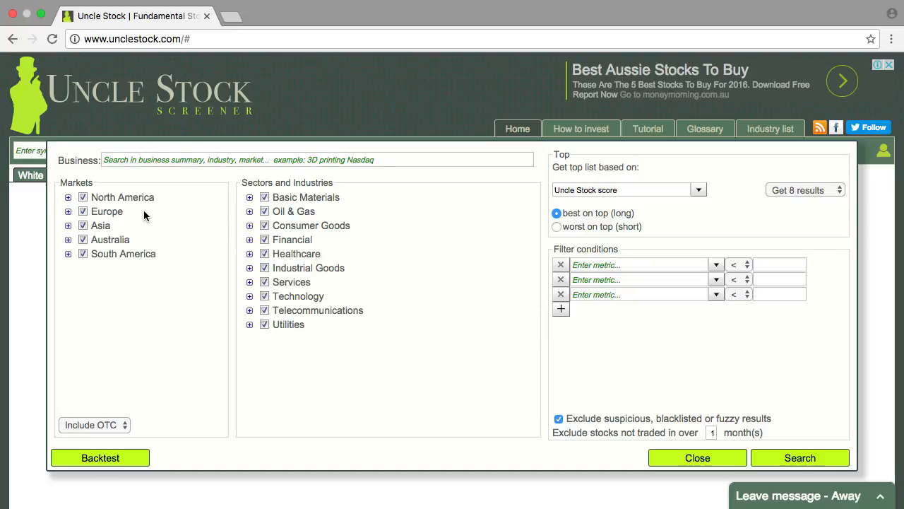
- Limit the search markets to the United States of America by excluding all other regions, Canada and Mexico
click(84, 213)
click(83, 227)
click(83, 241)
click(84, 254)
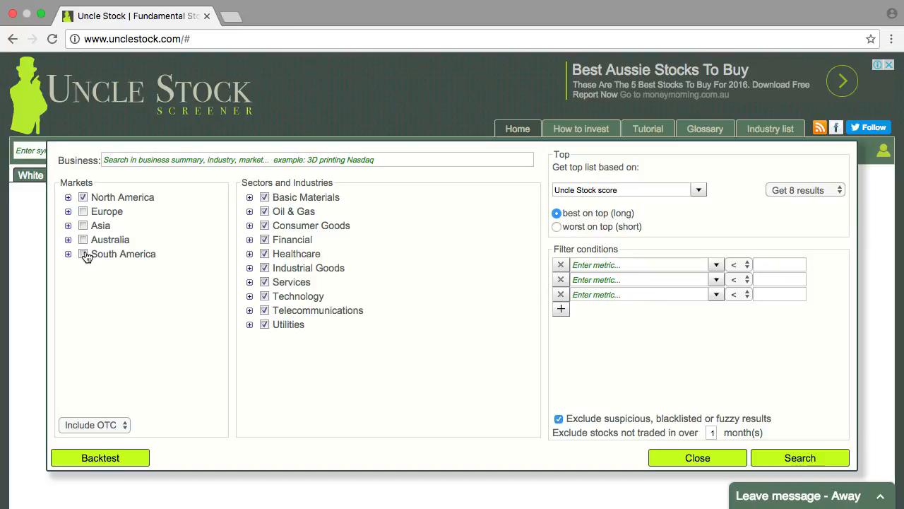
click(68, 197)
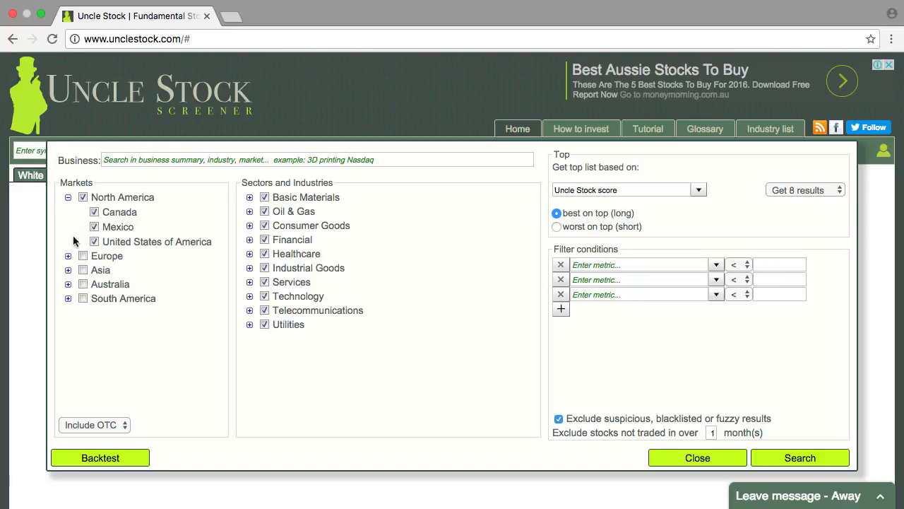
click(94, 212)
click(95, 226)
- Set the search to get 128 results and exclude OTC stocks
click(698, 190)
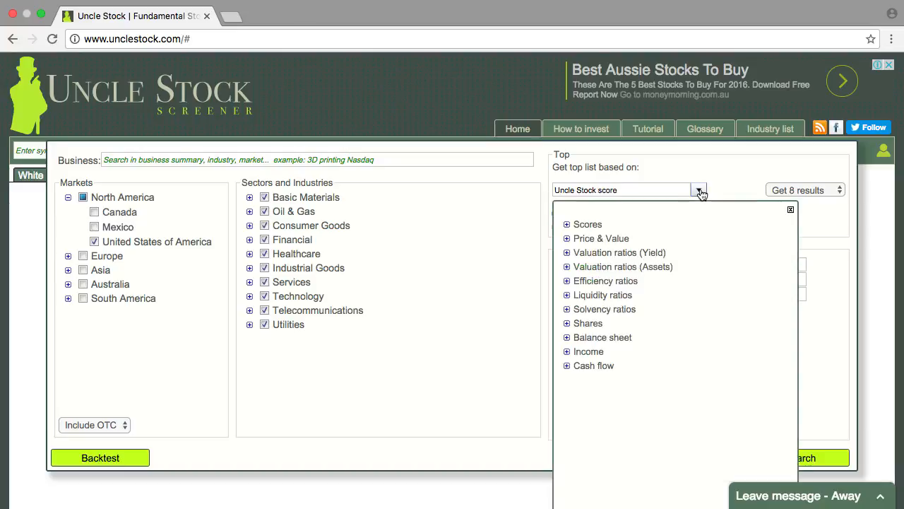
click(791, 209)
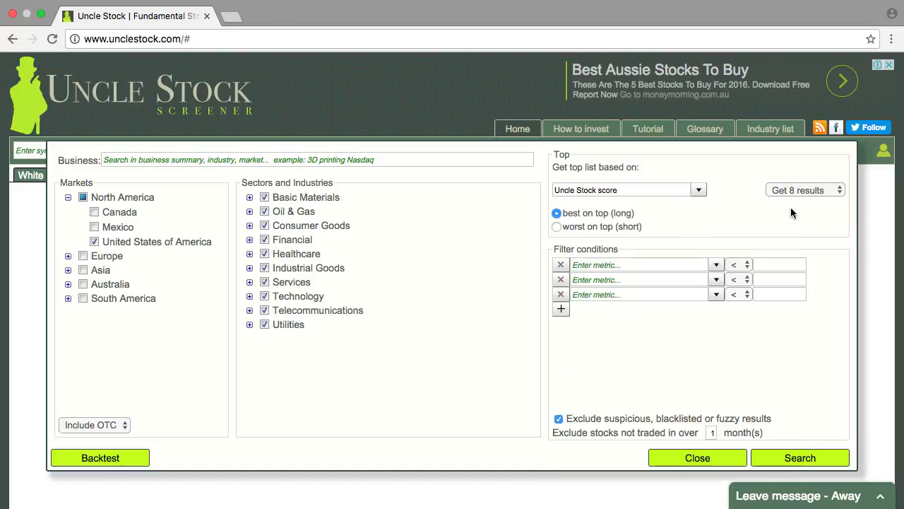
click(841, 195)
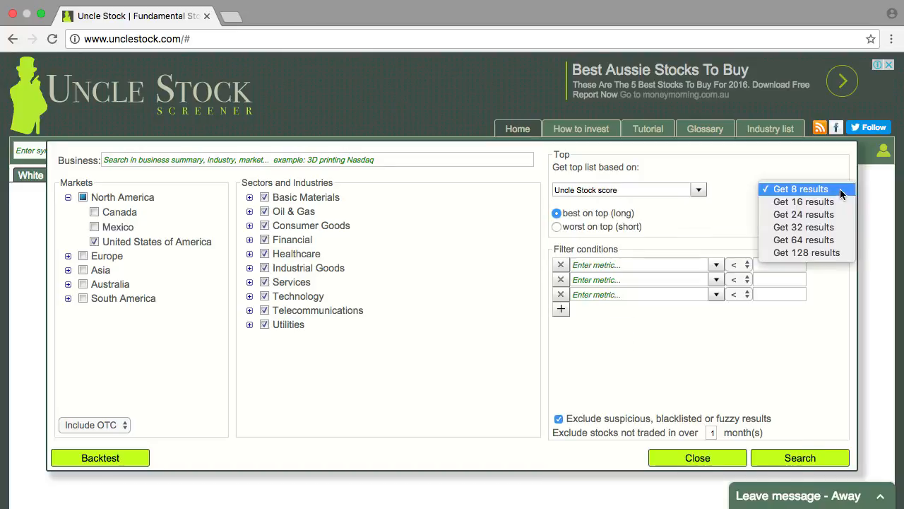
click(826, 253)
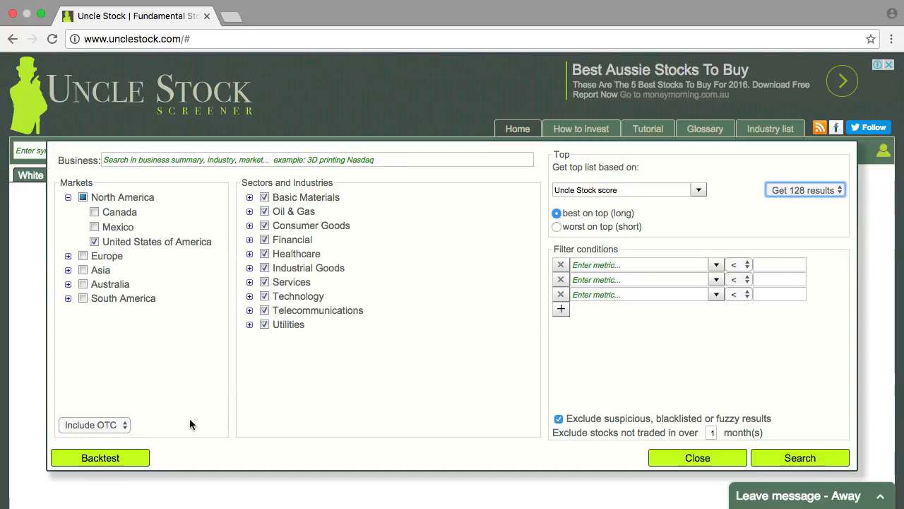
click(124, 424)
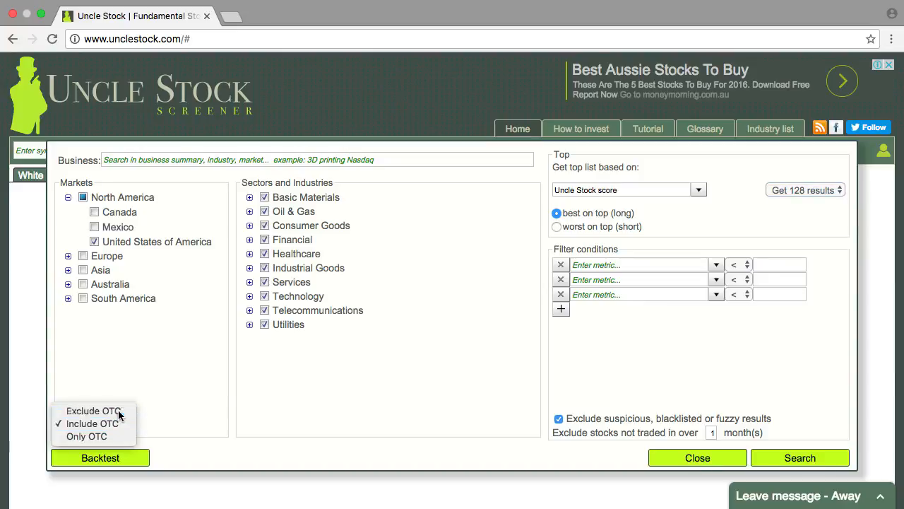
click(118, 410)
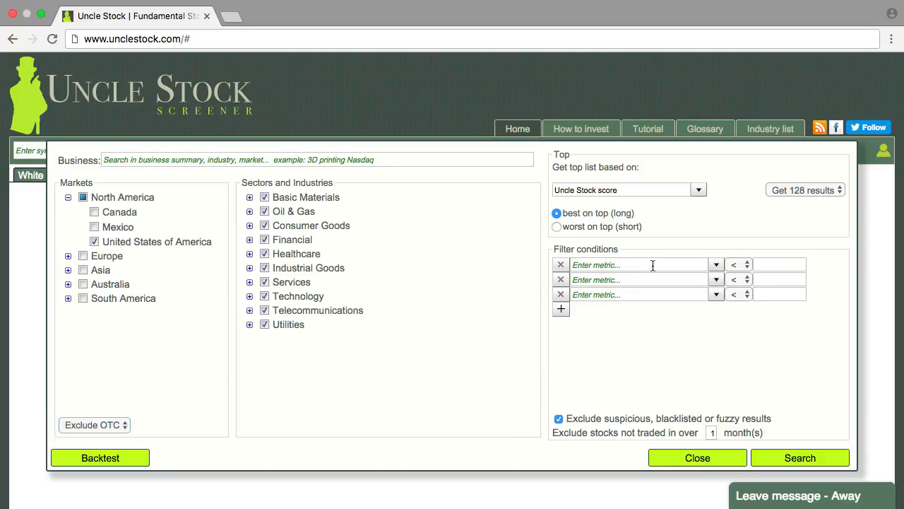
- Examine the metrics available for filter conditions under Price & Value and Valuation ratios (Yield)
click(716, 267)
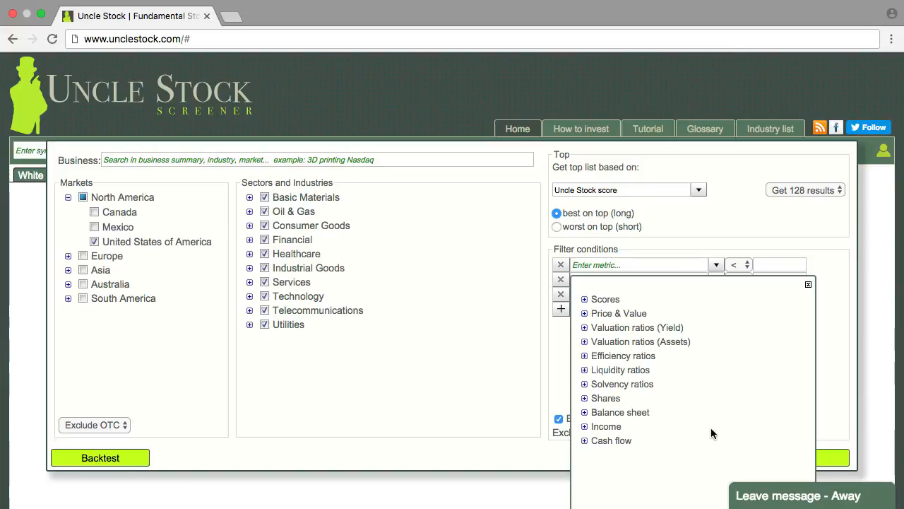
click(585, 314)
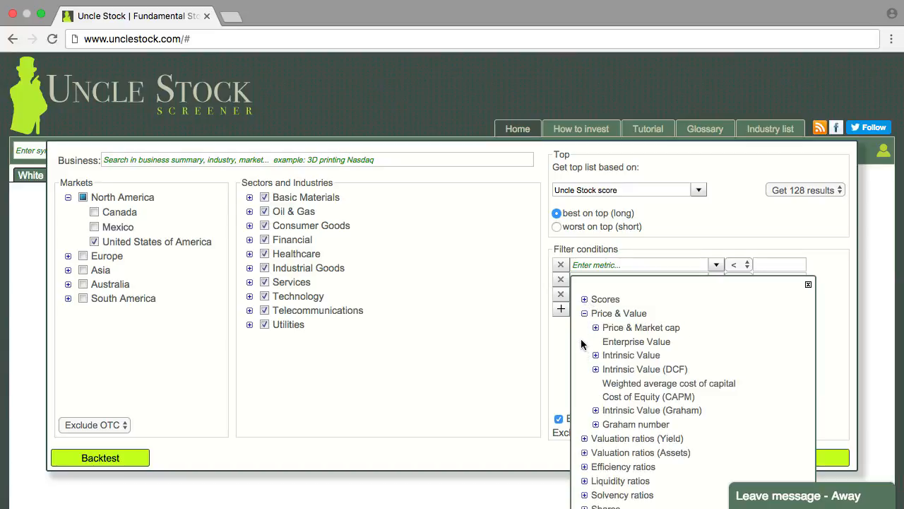
click(584, 314)
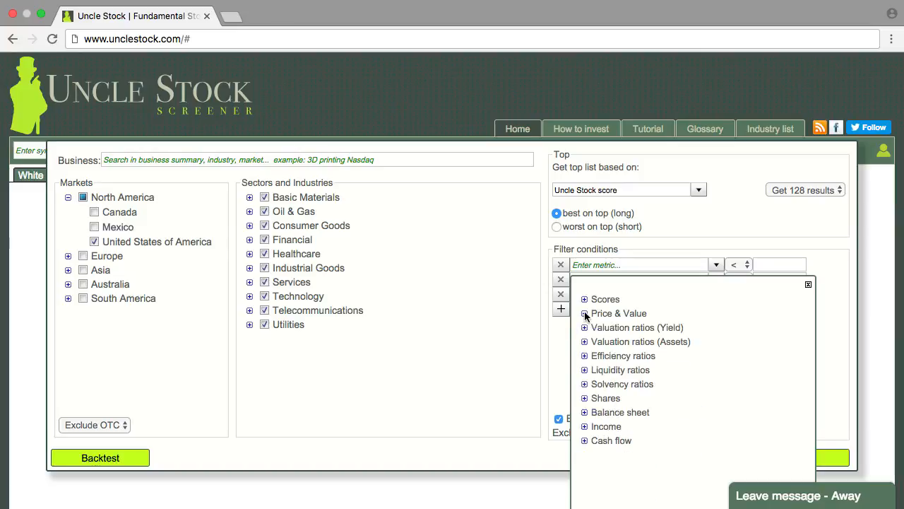
click(584, 328)
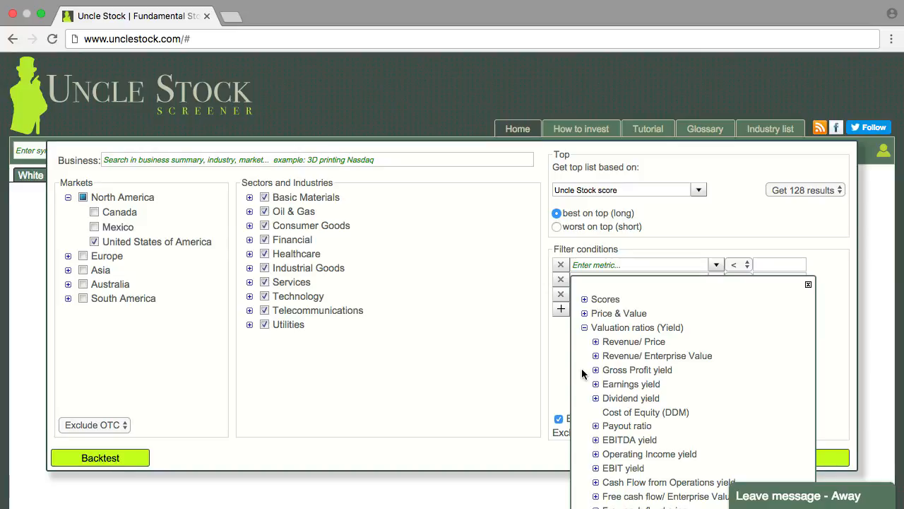
click(584, 328)
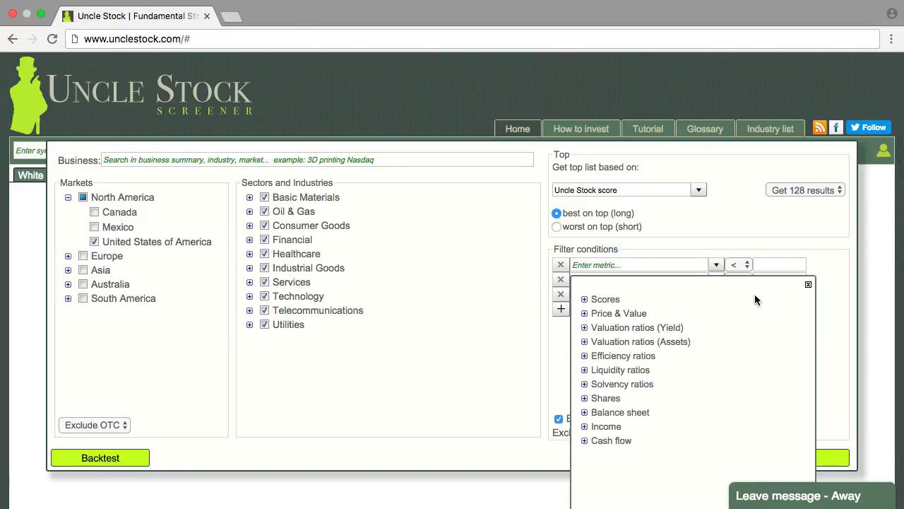
click(809, 287)
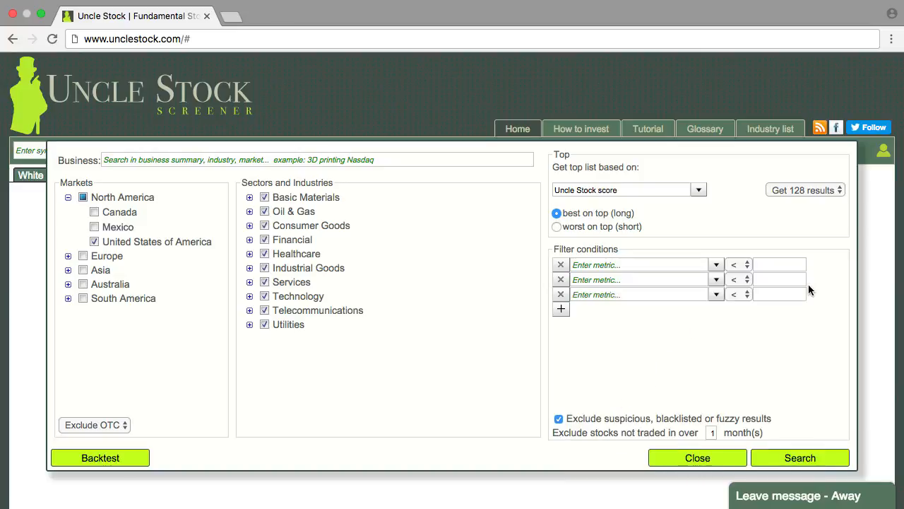
- Set the first filter condition to Market cap.amount greater than 300 million USD
click(661, 265)
text(mark)
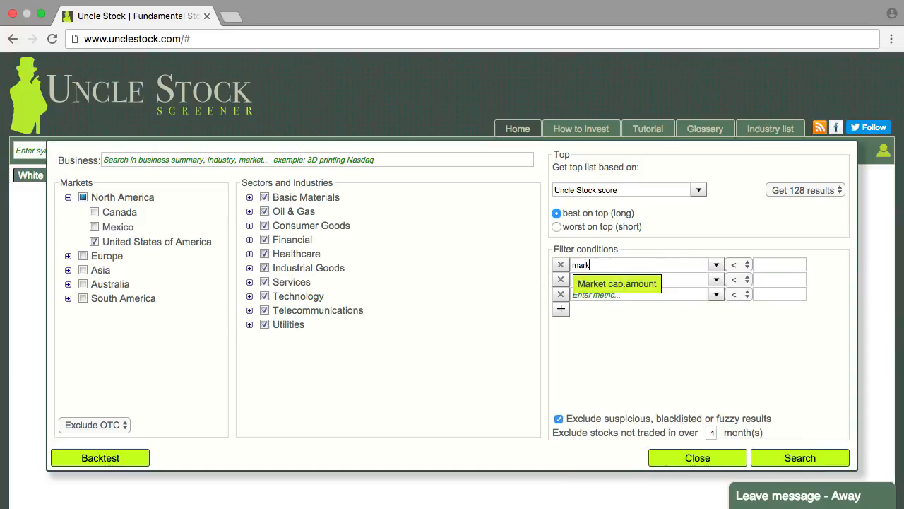
click(649, 280)
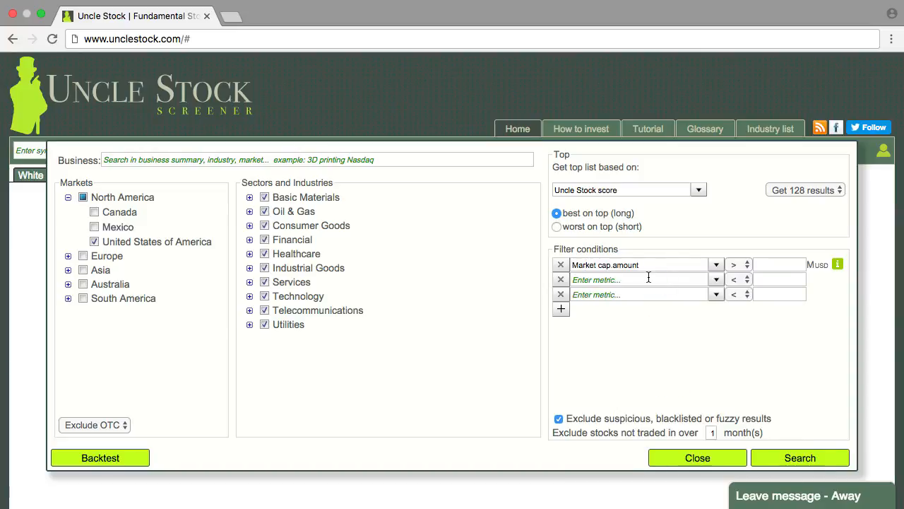
click(791, 266)
text(300)
- Set the second filter condition to Price.per share greater than 10 USD
click(670, 280)
text(price per)
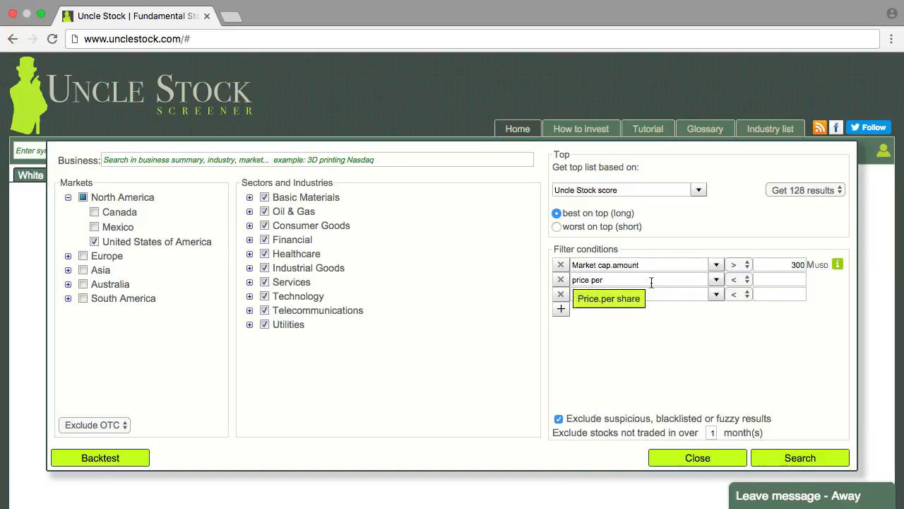
key(Return)
click(785, 280)
text(10)
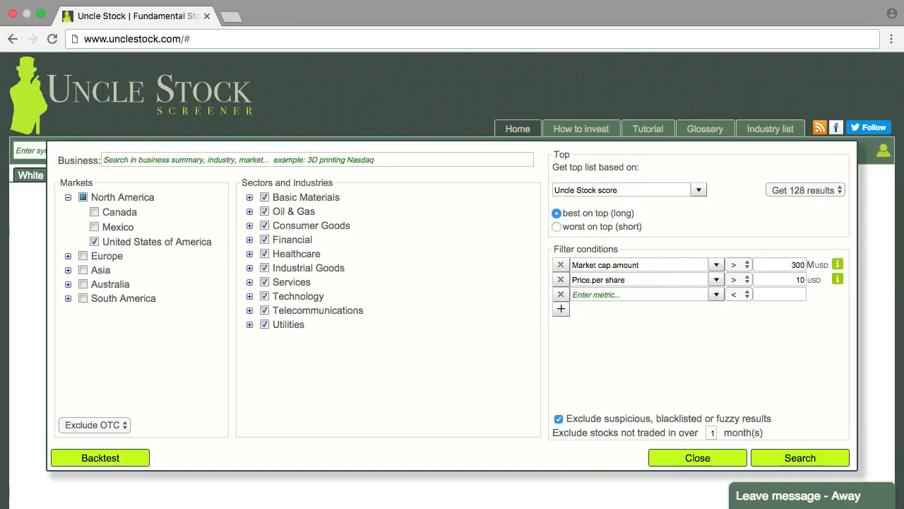
- Set the third filter condition to PEG.b/on yr less than 1
click(643, 293)
text(pe b/)
click(685, 331)
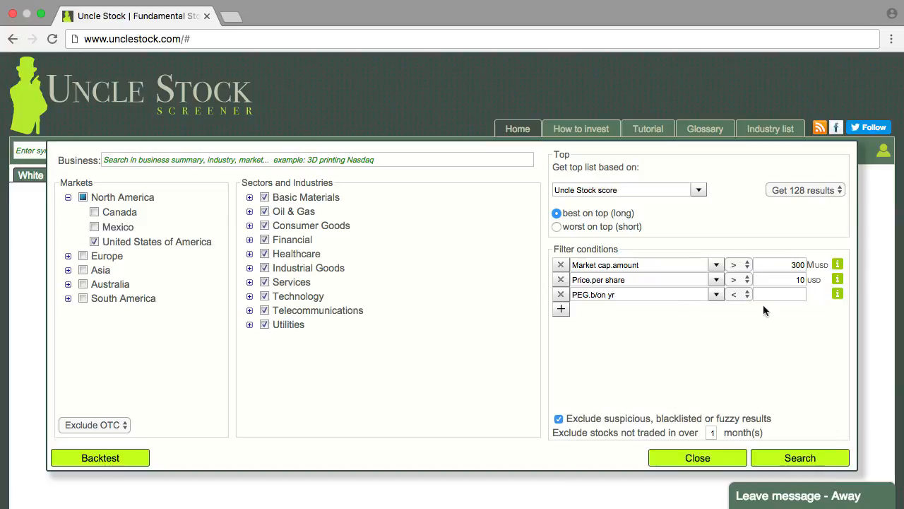
click(789, 295)
text(1)
- Add a fourth filter condition for PE.b/on yr less than 20
click(565, 308)
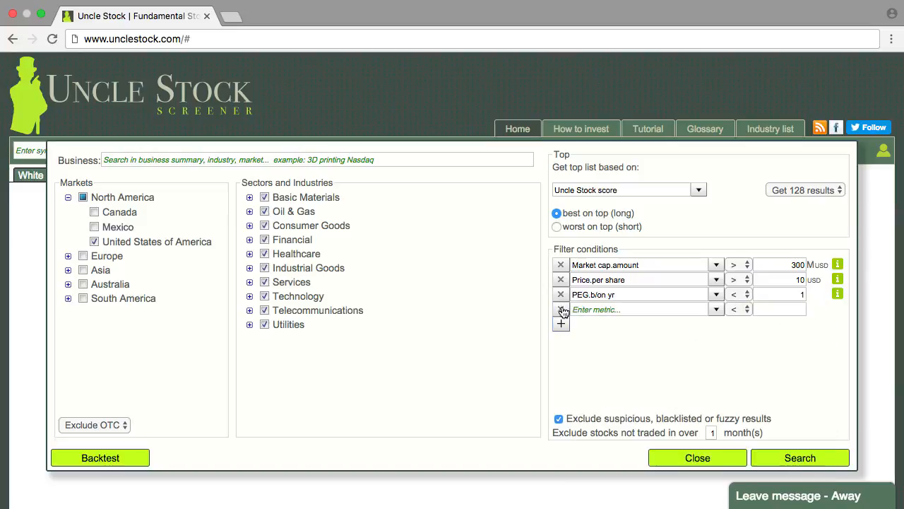
click(626, 309)
text(pe b/on)
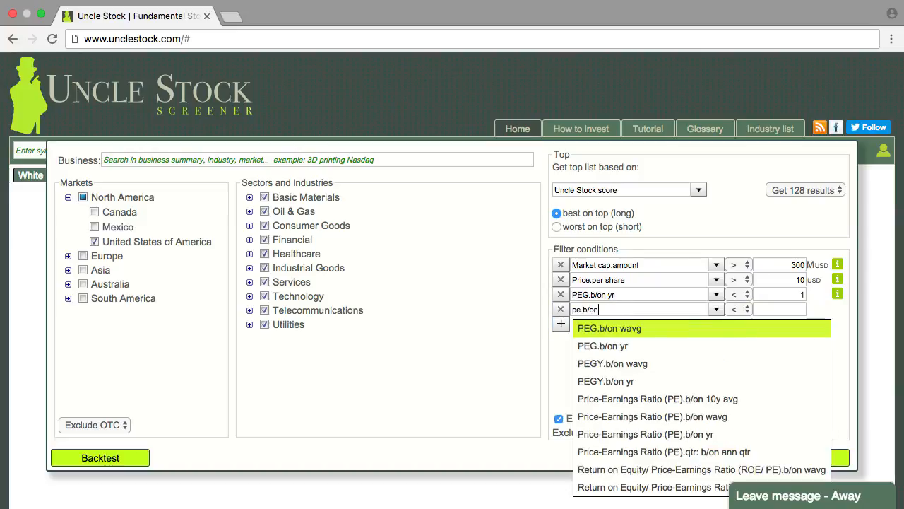
click(631, 434)
click(786, 309)
text(20)
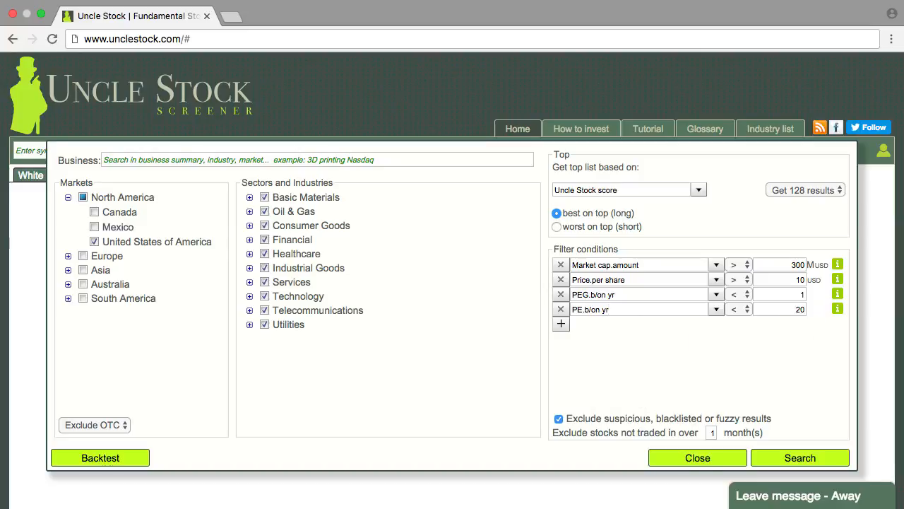
- Add a filter condition for Gross margin.% greater than 30%
click(561, 324)
click(636, 343)
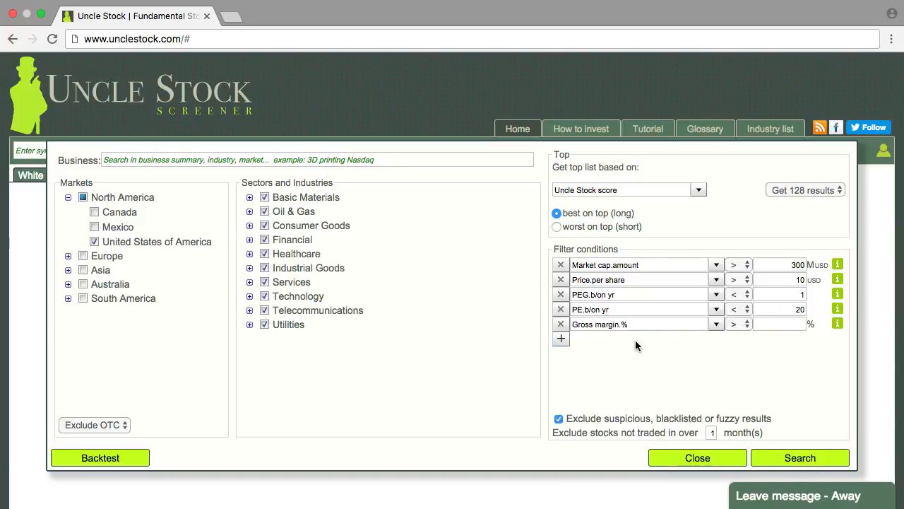
text(30)
- Add a filter condition for Dividend yield.% greater than 5% and run the search
click(640, 337)
text(dividend)
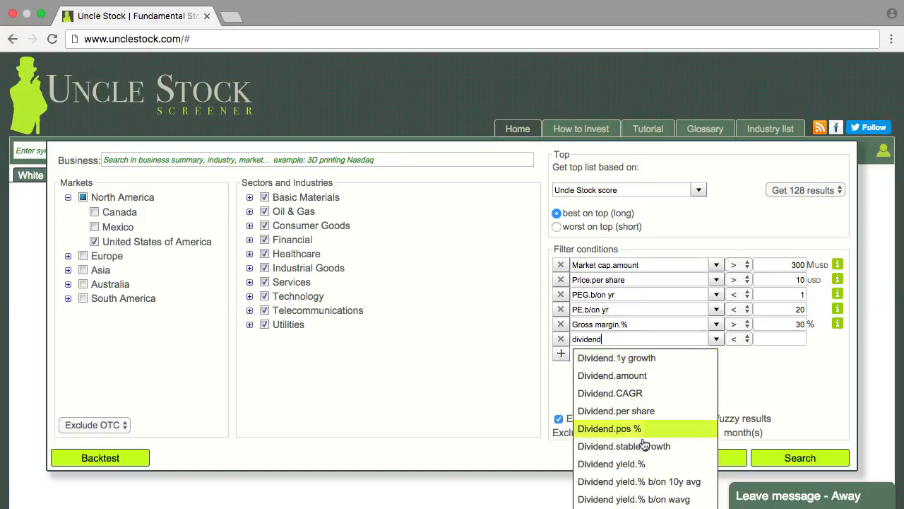
click(601, 428)
text(5)
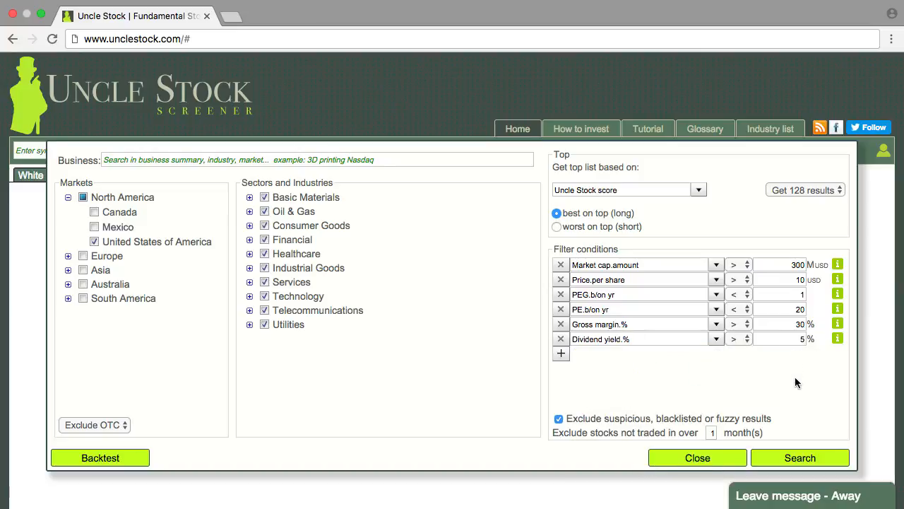
click(801, 458)
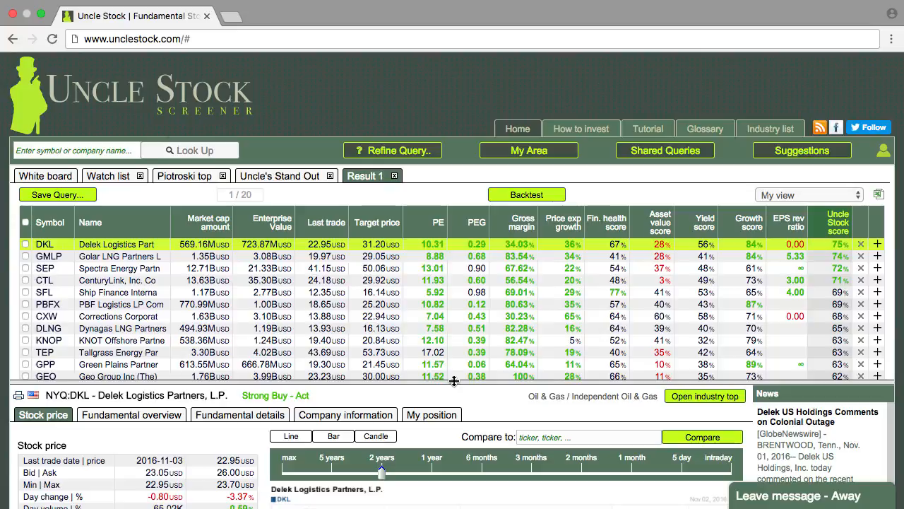
- Enlarge the results list to show more stocks and sort it alphabetically by company name, A to Z
drag(454, 381, 456, 247)
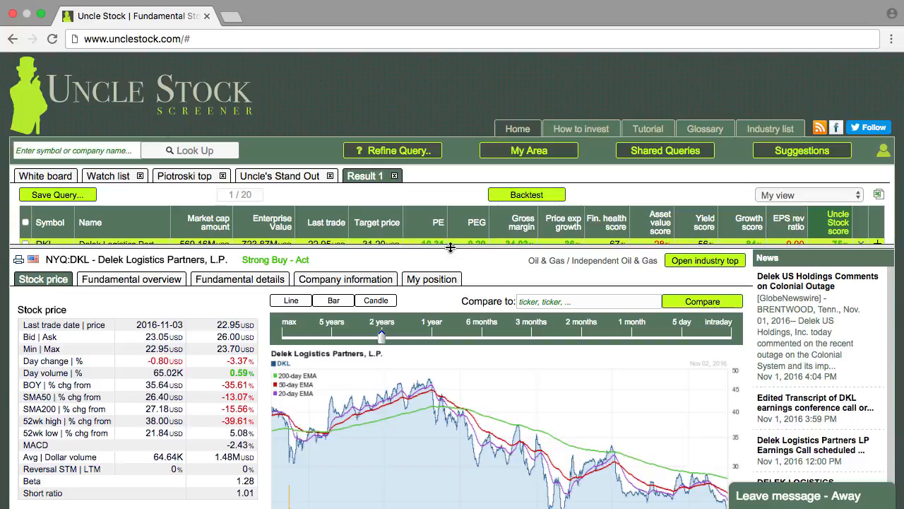
drag(451, 247, 452, 424)
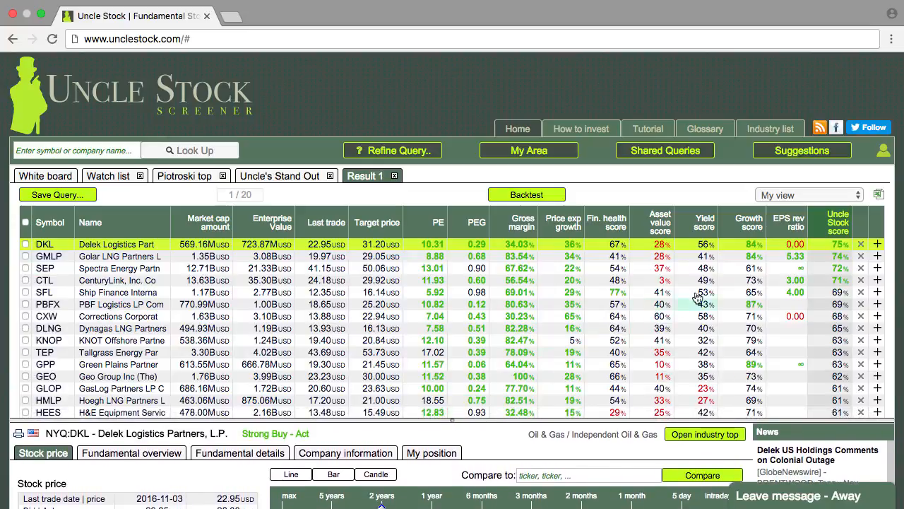
mouse_move(816, 233)
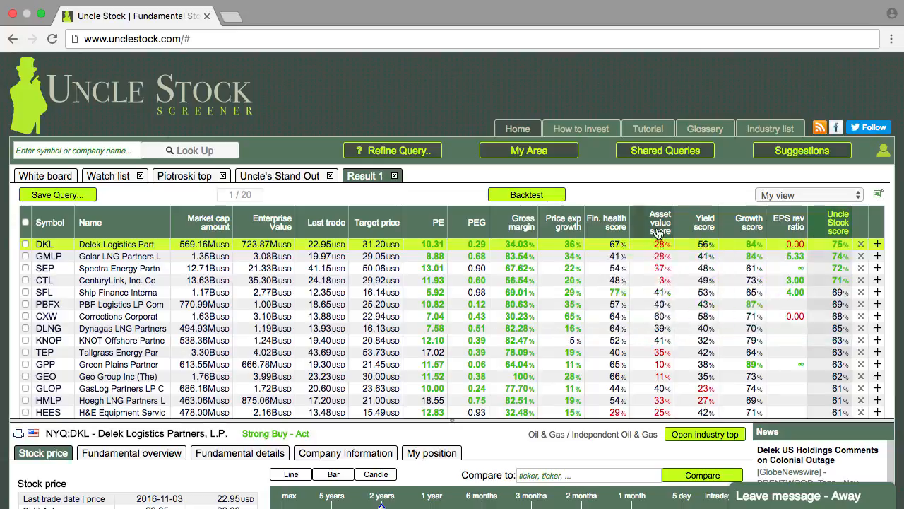
click(140, 225)
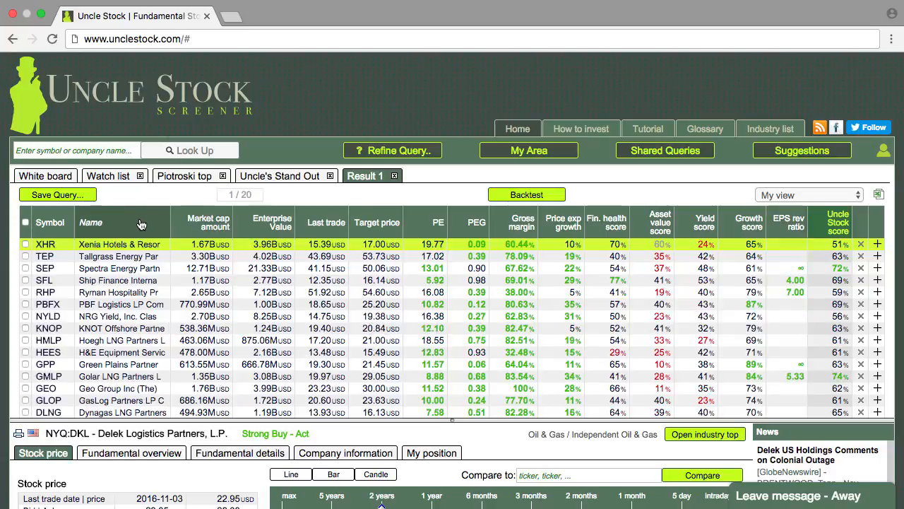
click(141, 224)
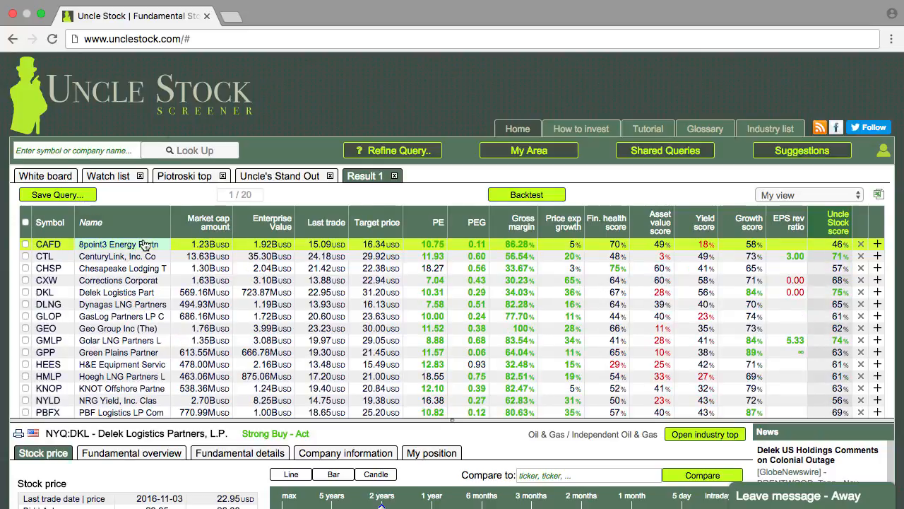
- Show the stock details of 8point3 Energy Partners and enlarge the details area
click(132, 244)
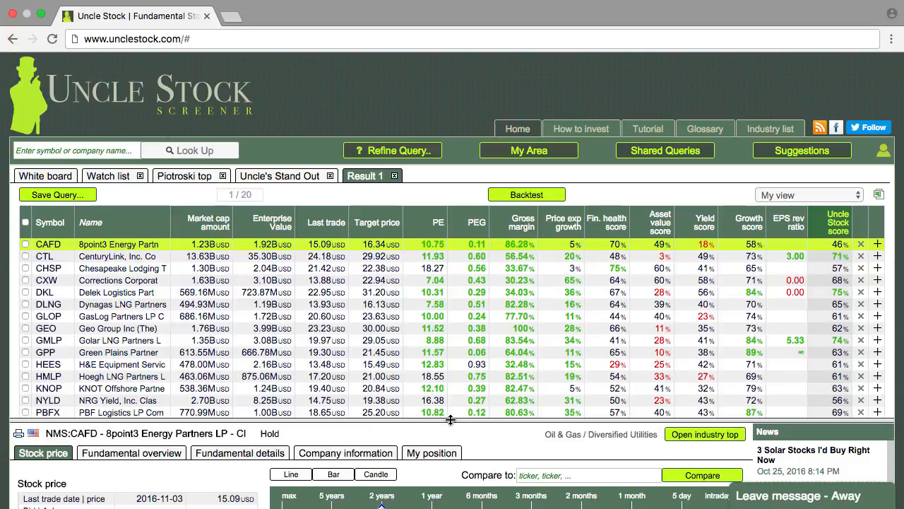
drag(449, 419, 446, 274)
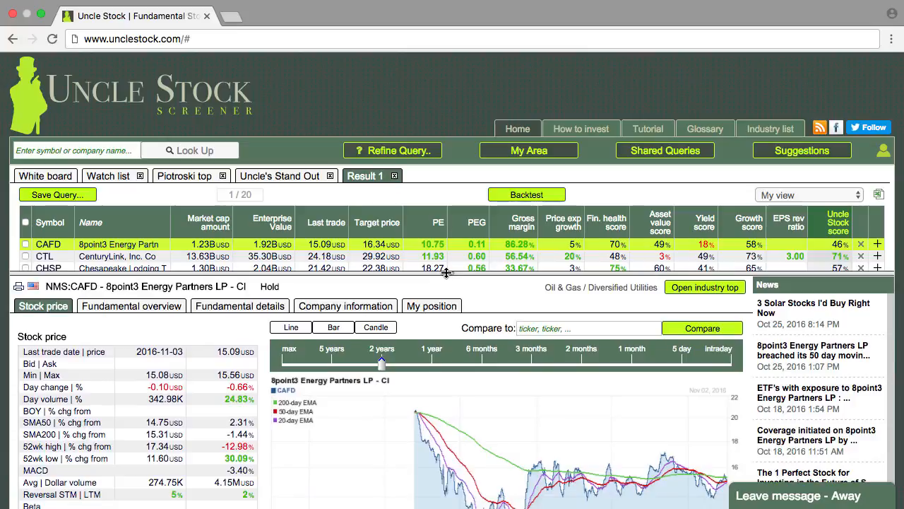
- Review the fundamental overviews of 8point3 Energy Partners and CenturyLink and mark both stocks as selected in the results
click(132, 306)
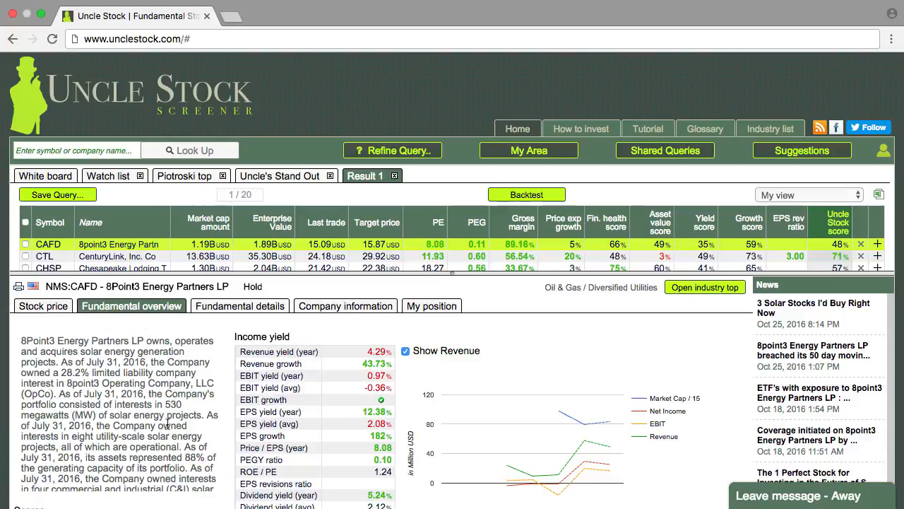
click(26, 245)
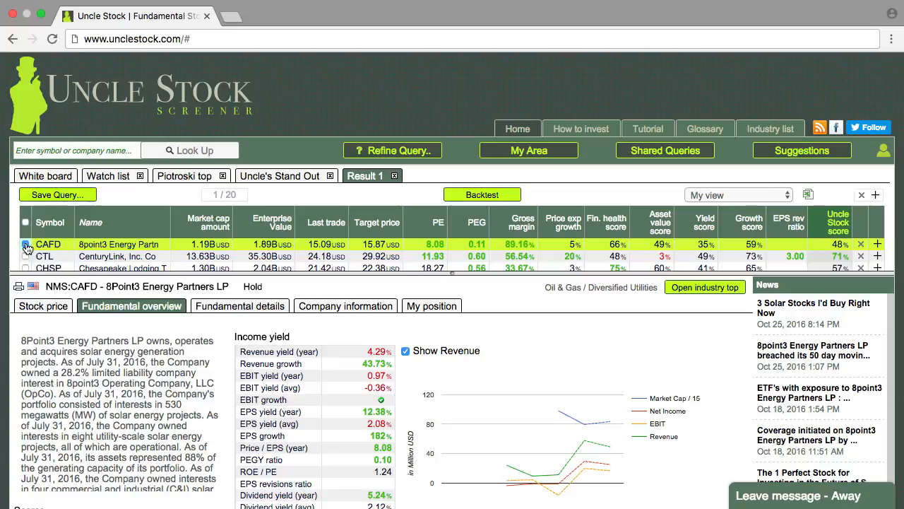
click(130, 259)
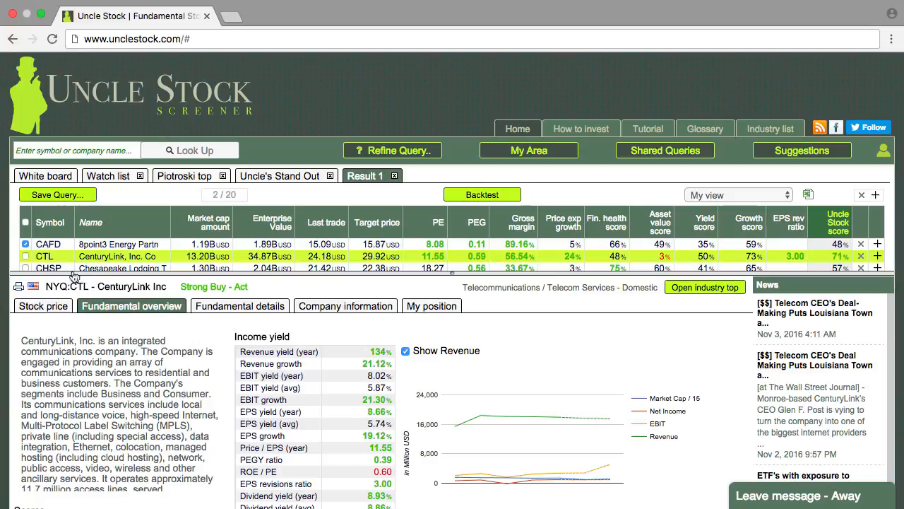
click(25, 255)
mouse_move(56, 254)
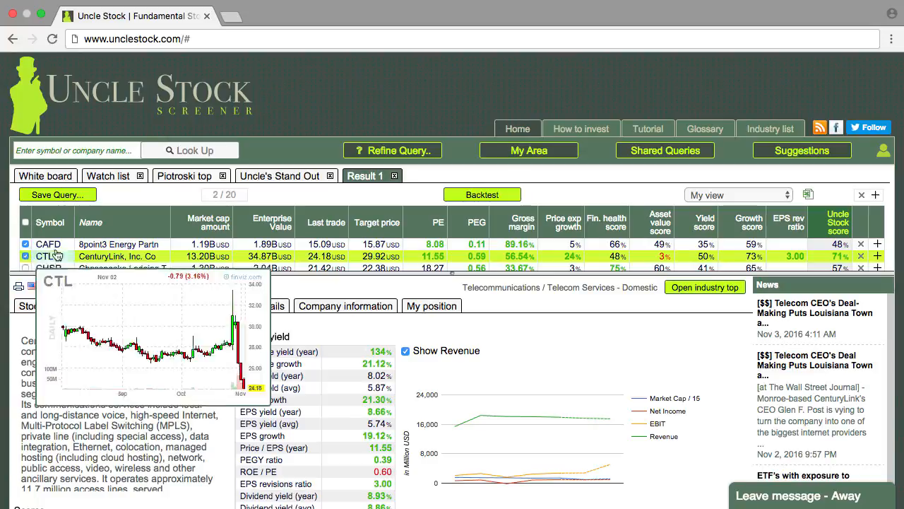
- Review the fundamental overview of Chesapeake Lodging Trust
scroll(170, 230, down, 2)
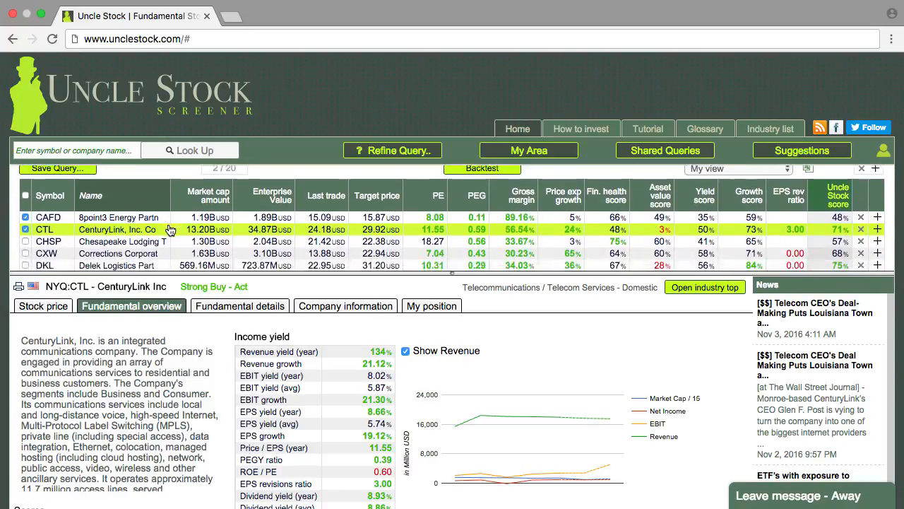
scroll(169, 230, down, 2)
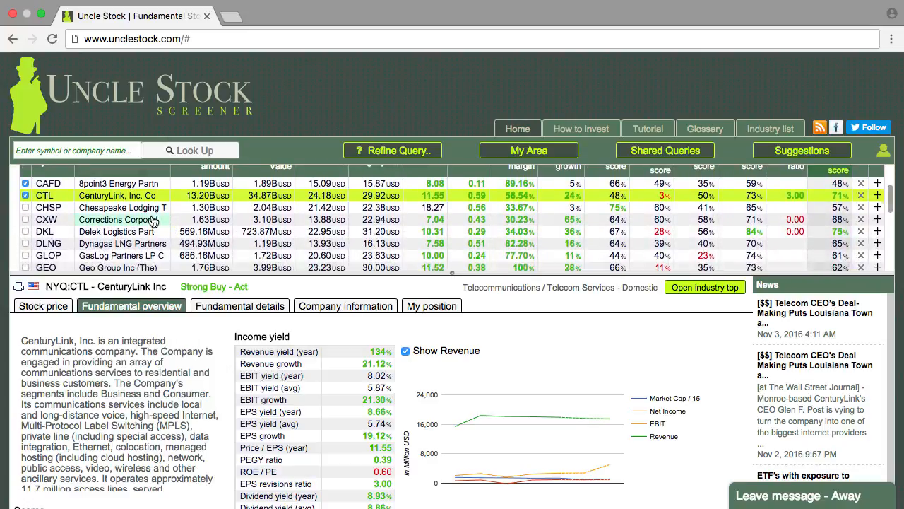
click(139, 210)
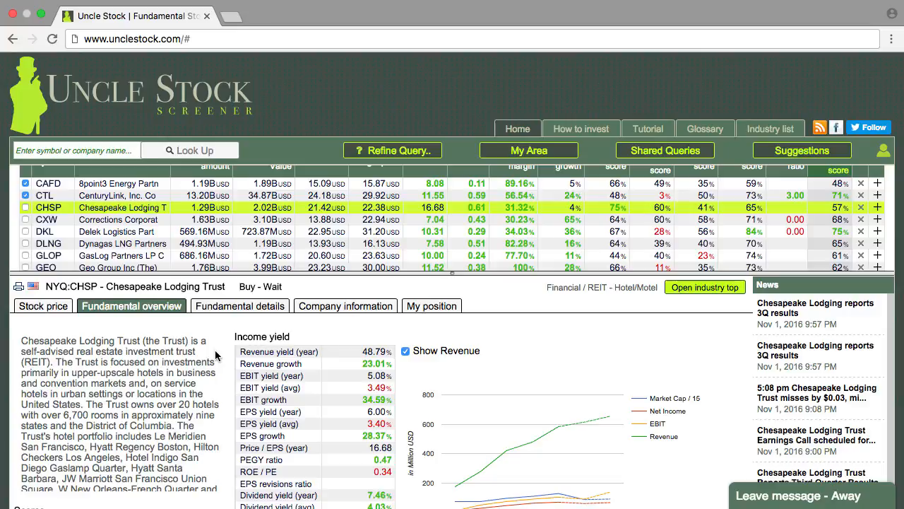
click(47, 225)
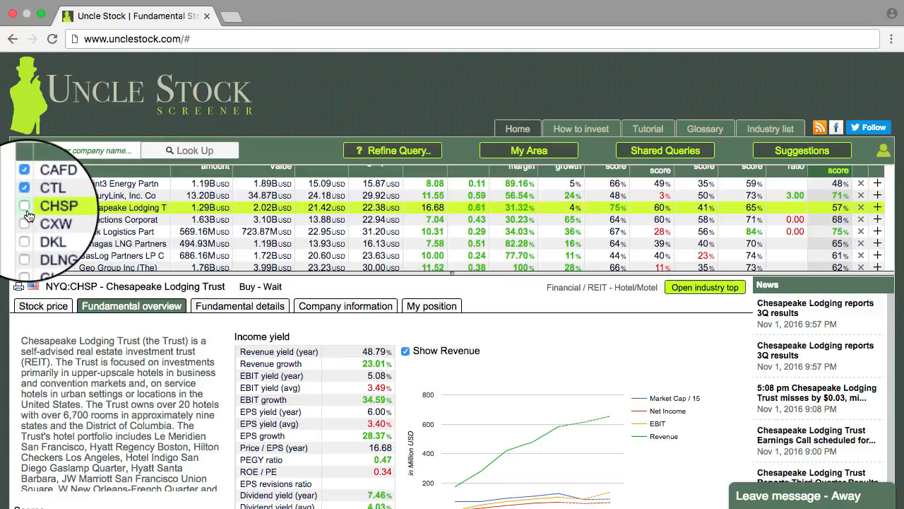
click(24, 206)
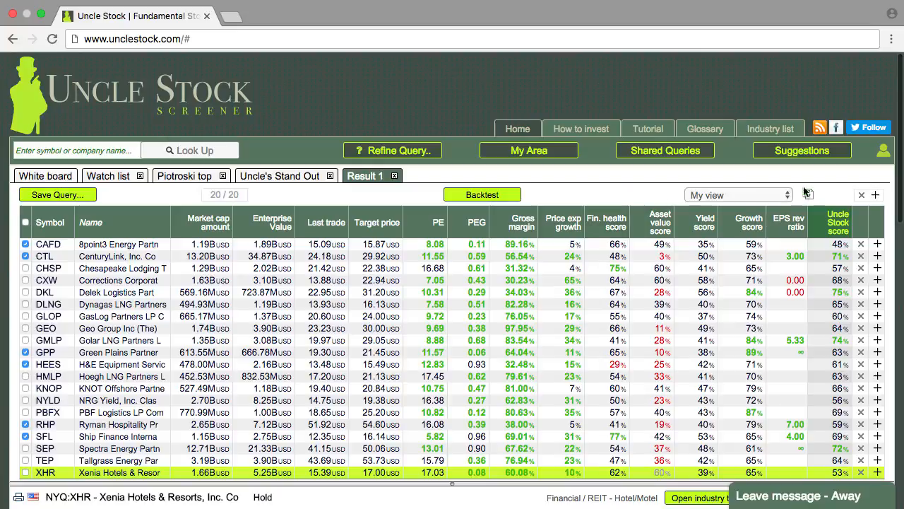
- Add the selected stocks CAFD, CTL, GPP, HEES, RHP and SFL to the watch list and view that list
click(876, 195)
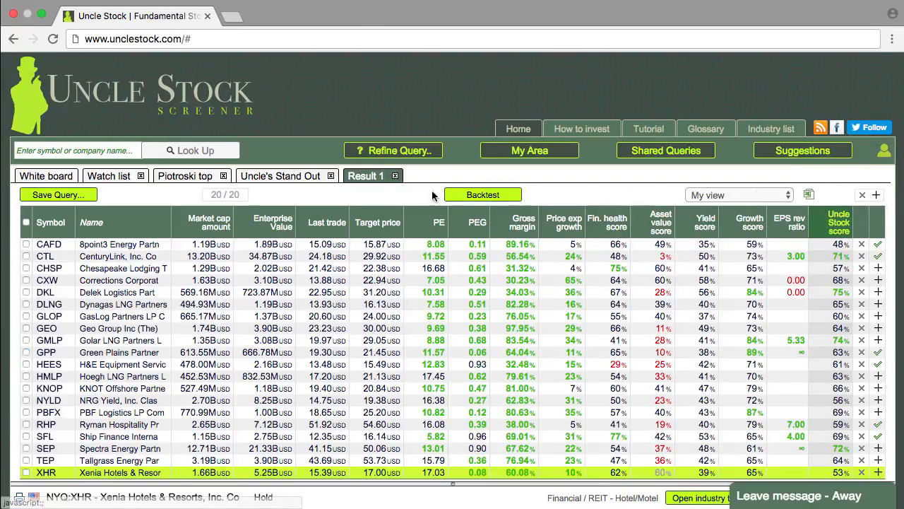
click(109, 176)
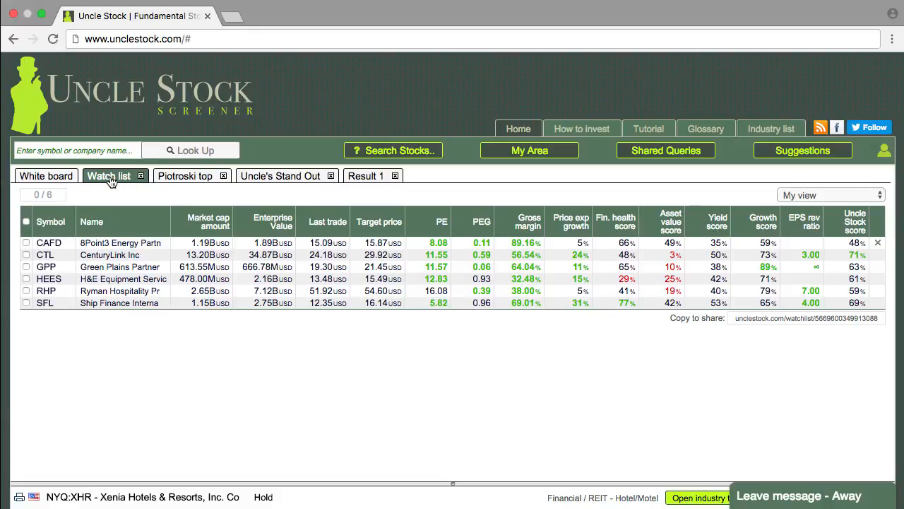
- Return to the Result 1 list and export it with only the metrics from the current view
click(368, 178)
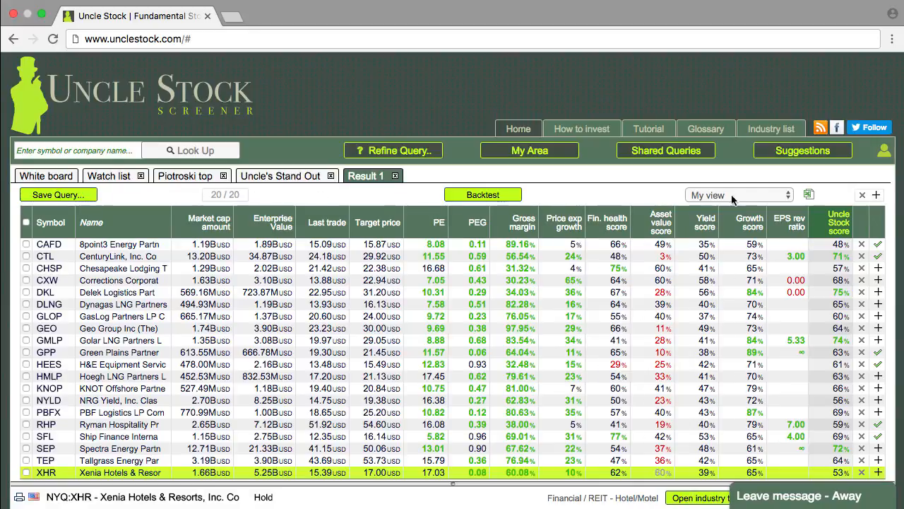
click(810, 196)
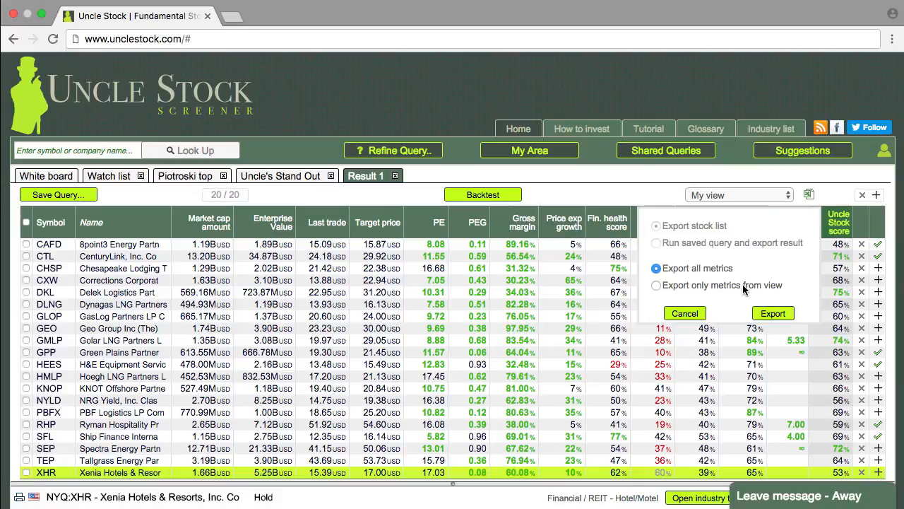
click(656, 286)
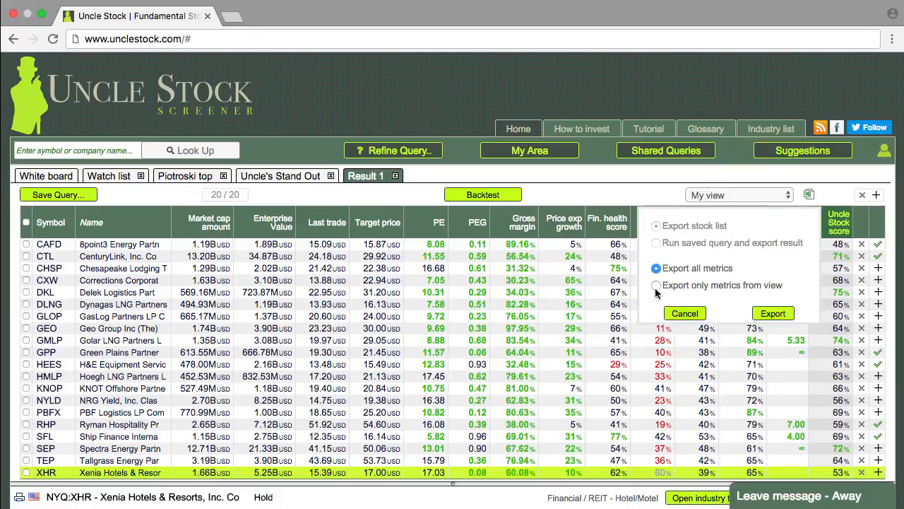
click(773, 313)
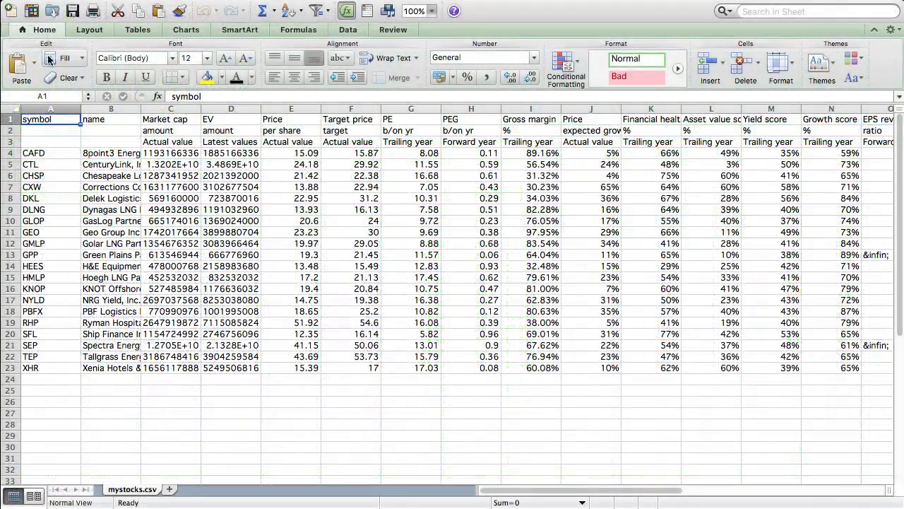
- In the exported mystocks.csv in Excel, insert a column before the symbol column and head it "Analysis?"
right_click(51, 106)
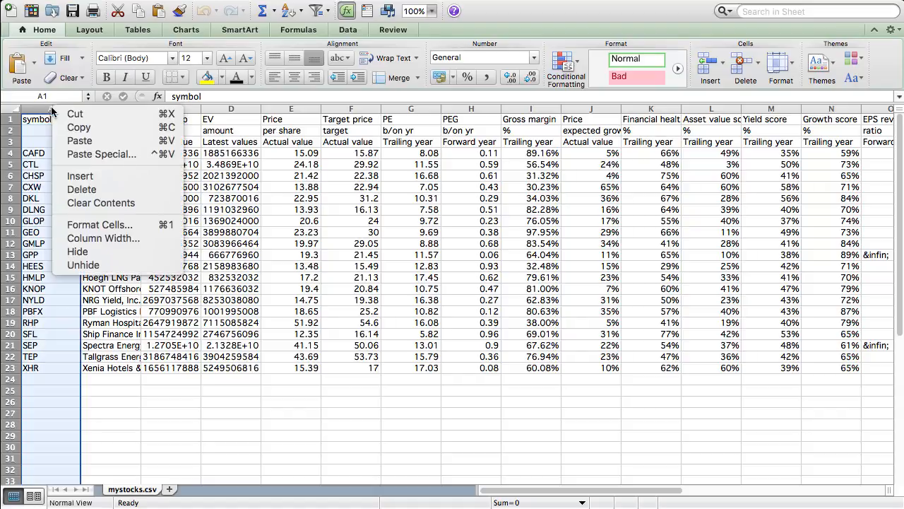
click(81, 177)
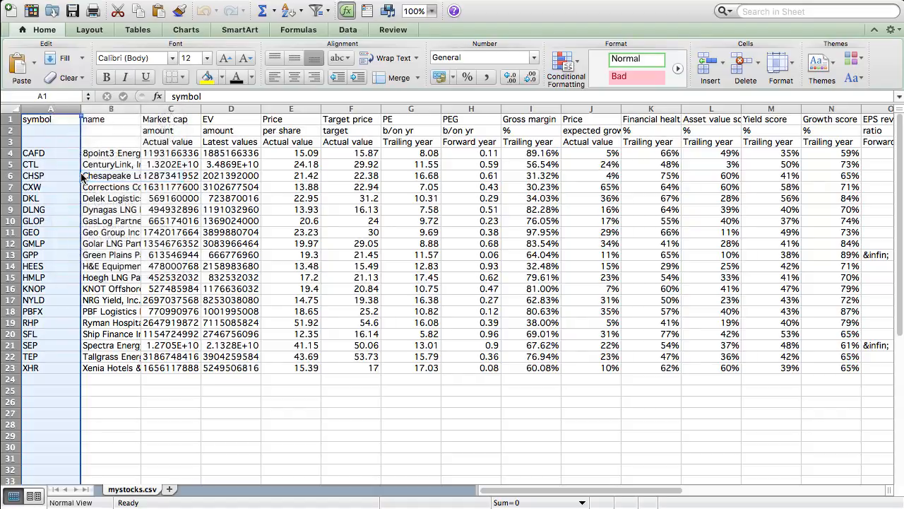
click(39, 118)
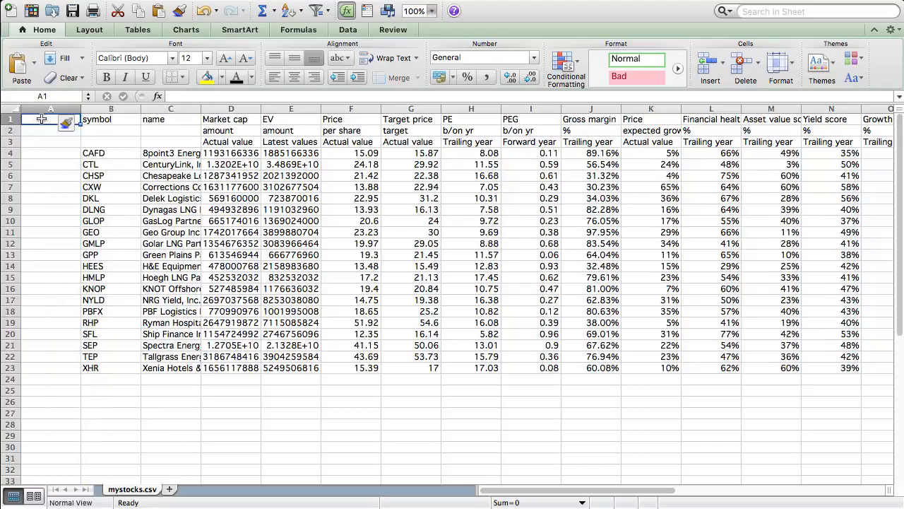
text(Analysi)
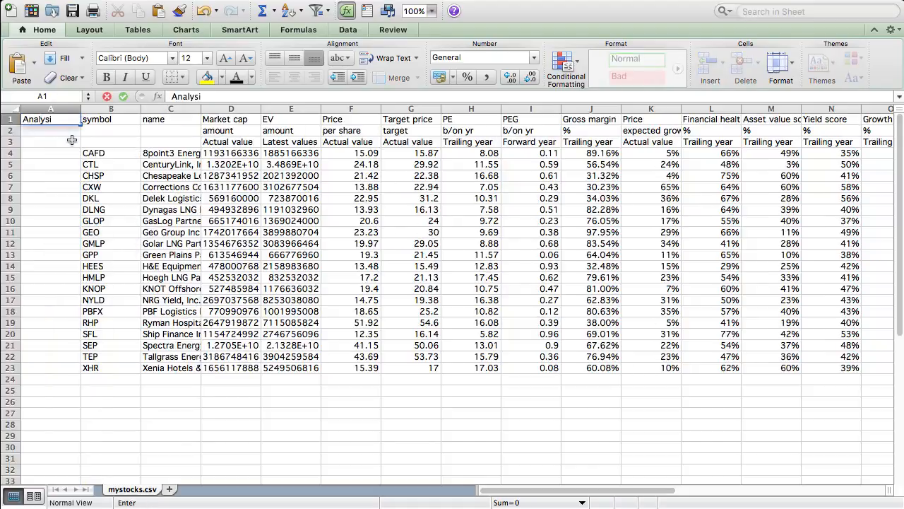
text(s?)
key(Return)
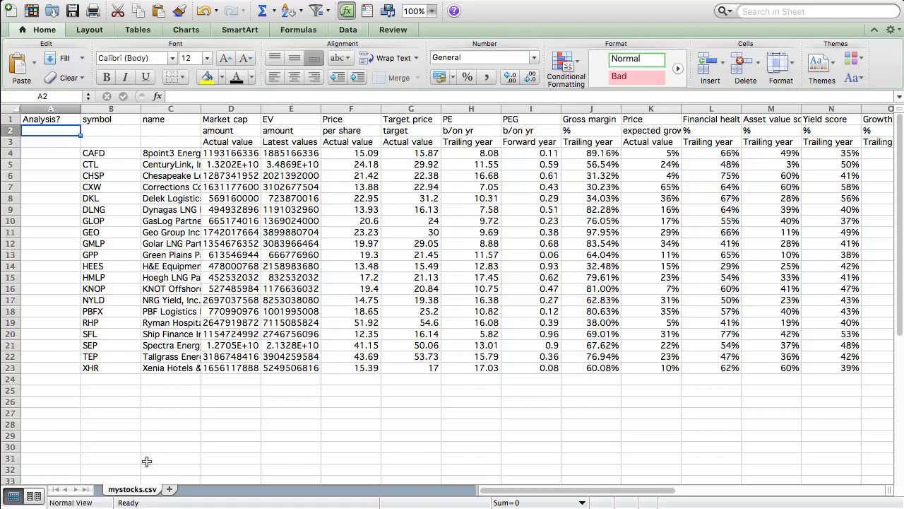
- Rename the mystocks.csv sheet as "US Nov 2016" and fit the name column's width to its contents
double_click(147, 489)
text(US)
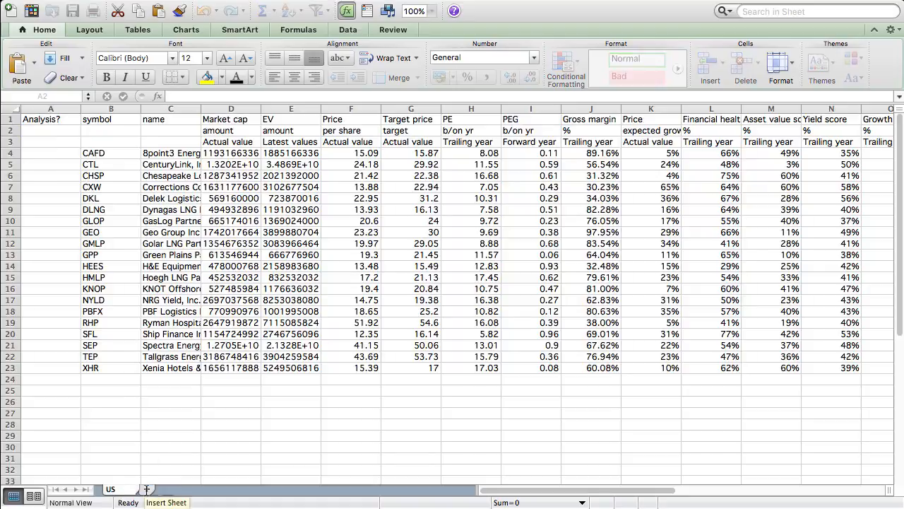
text( Nov 2016)
key(Return)
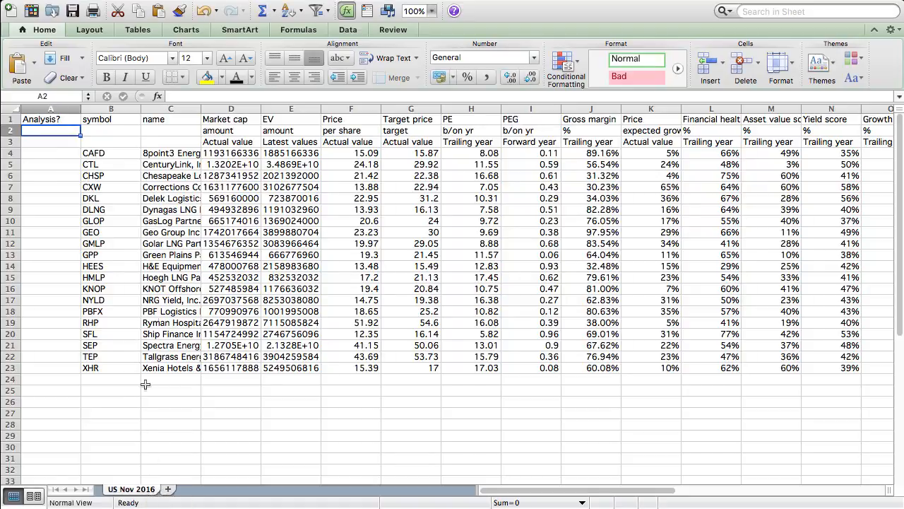
double_click(201, 109)
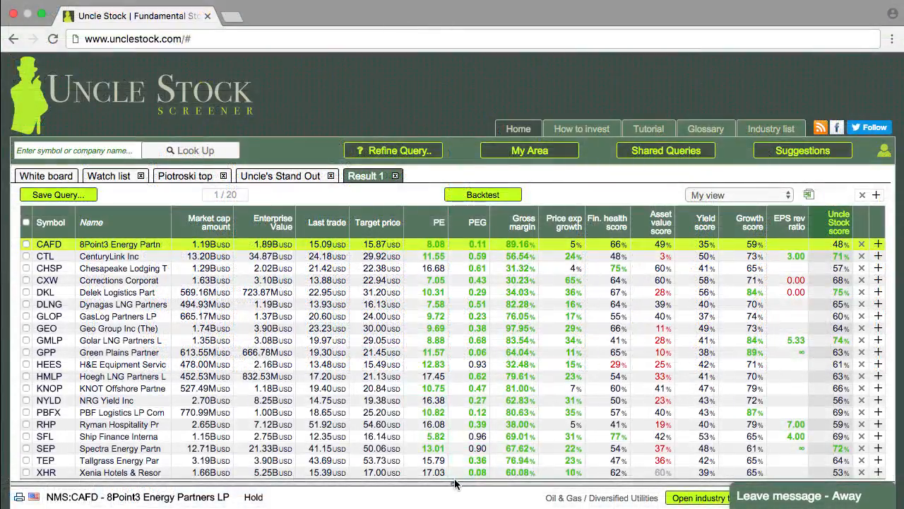
- Enlarge the 8Point3 Energy Partners details in the stock screener and enter Y for CAFD in the spreadsheet's Analysis? column
drag(454, 482, 458, 262)
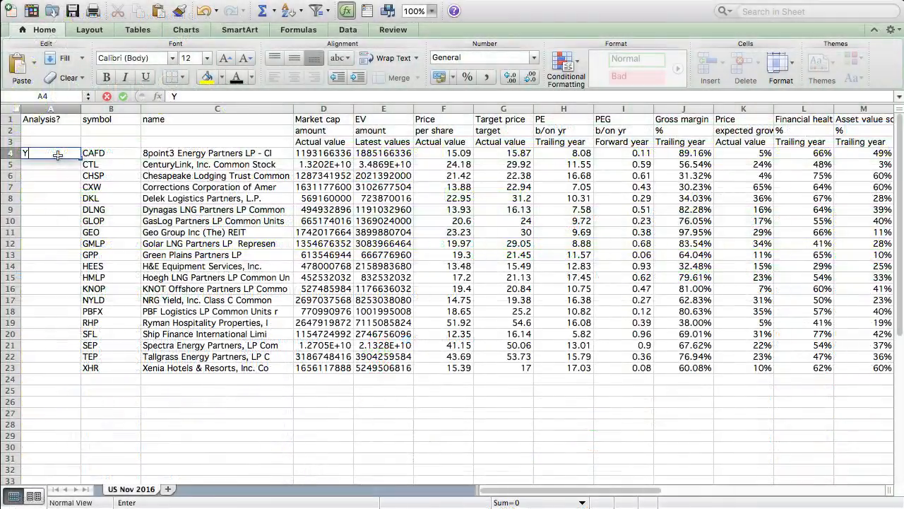
key(Return)
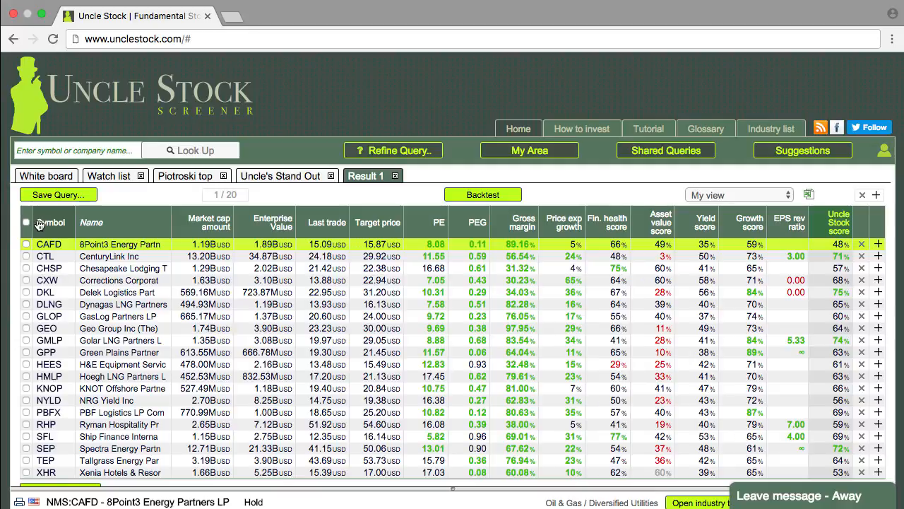
- Copy the whole results table from the stock screener into a blank Excel sheet and make the header row's text black
drag(39, 224, 883, 475)
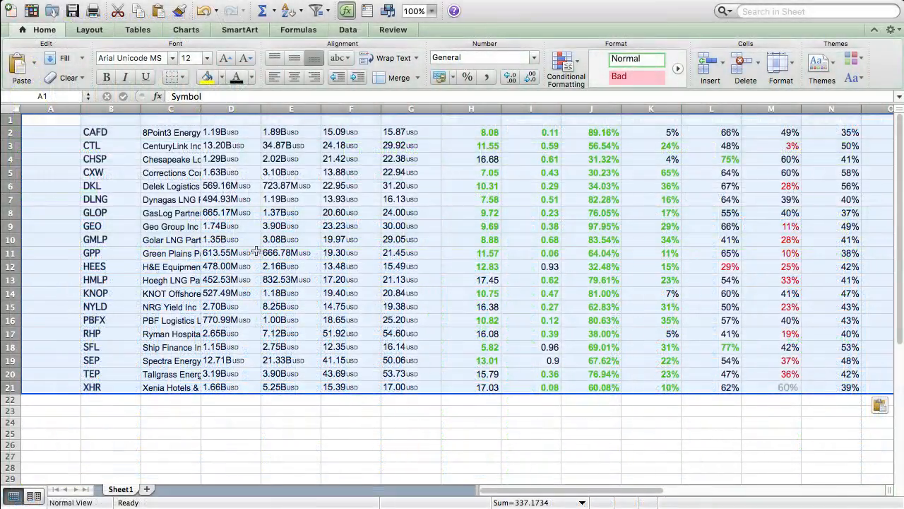
click(11, 120)
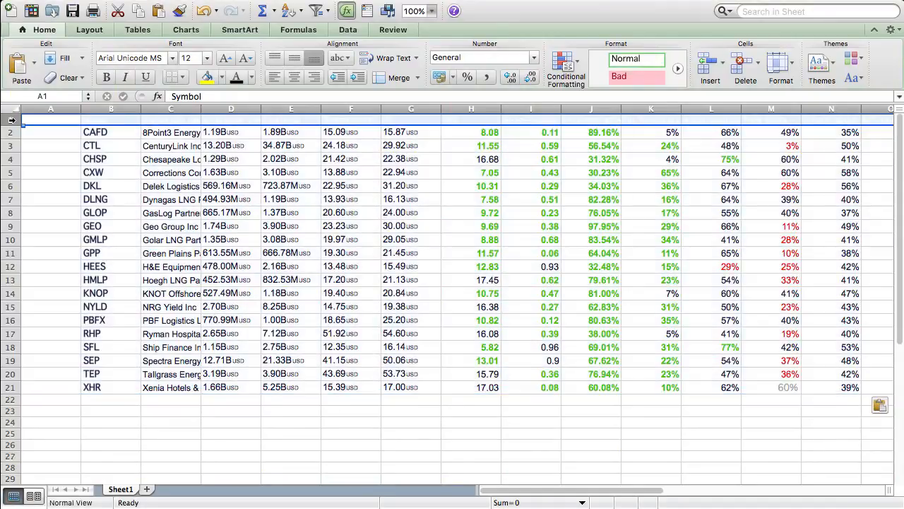
click(252, 78)
click(260, 96)
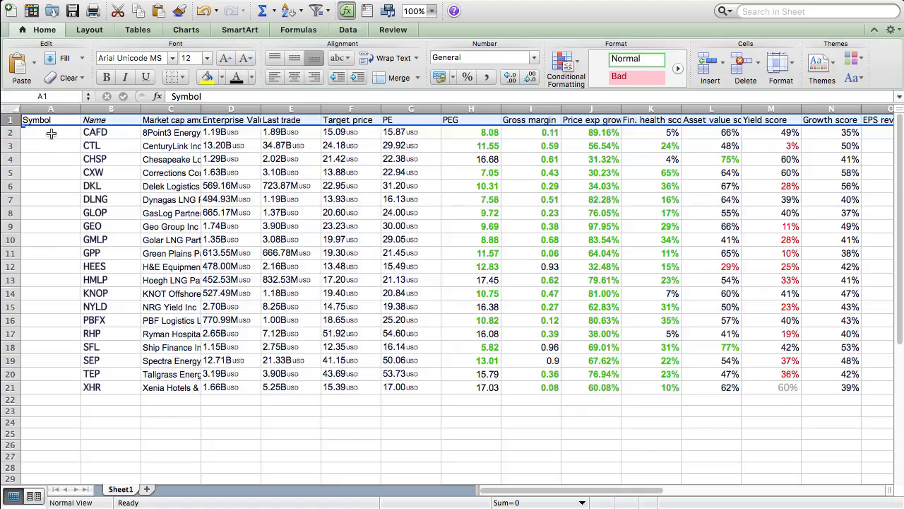
- Delete the blank cells A2 to A21 with cells shifted left, and fit the Name column's width to its contents
drag(52, 133, 52, 389)
right_click(52, 384)
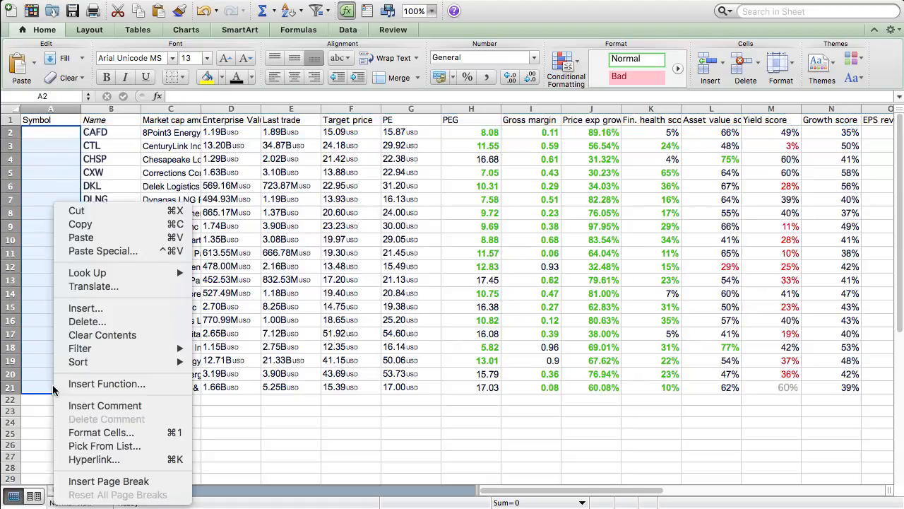
click(82, 322)
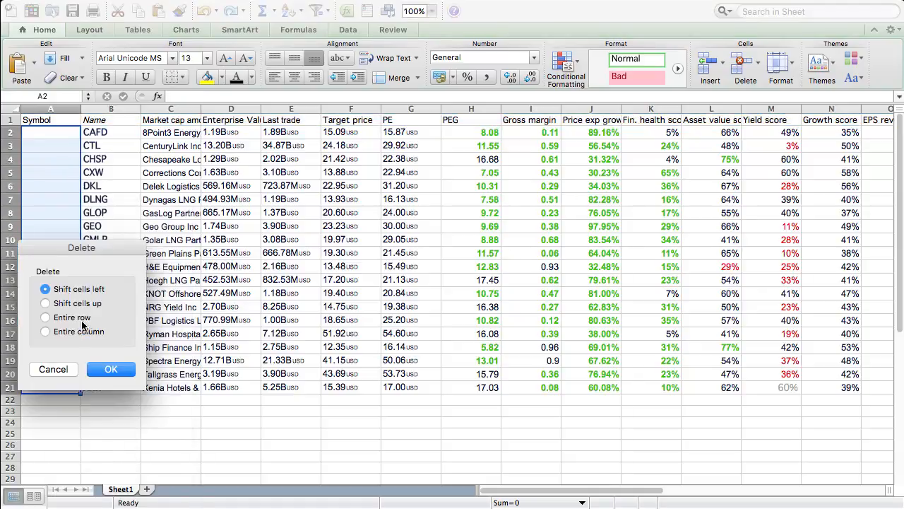
click(118, 364)
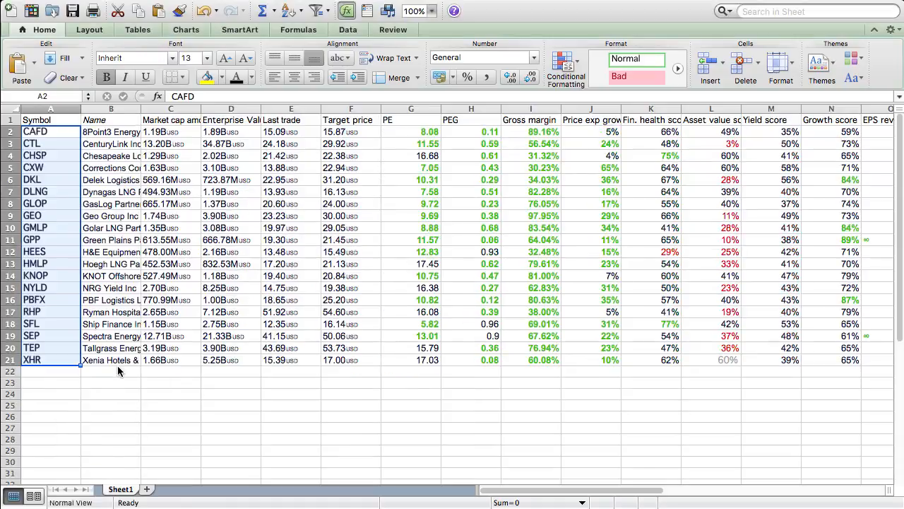
double_click(141, 110)
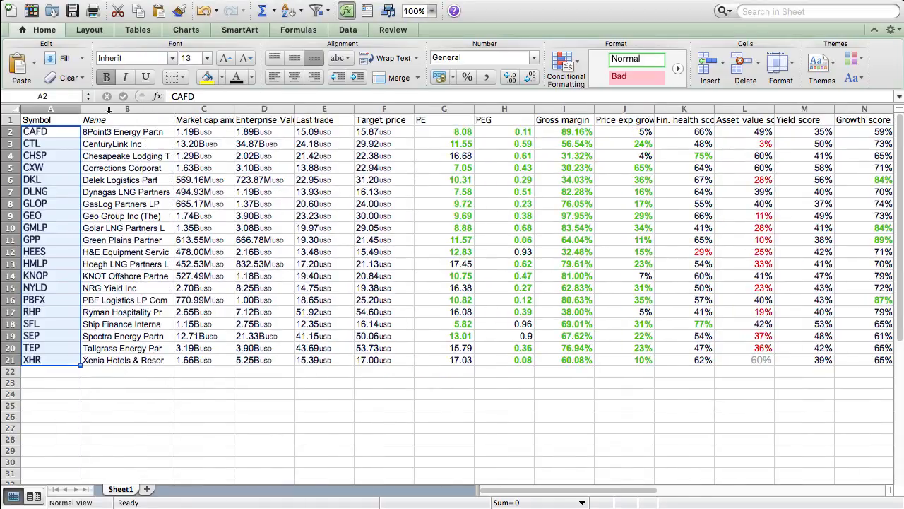
- Insert a blank column before the Symbol column and enter the heading "Analysis?" in cell A1
right_click(59, 107)
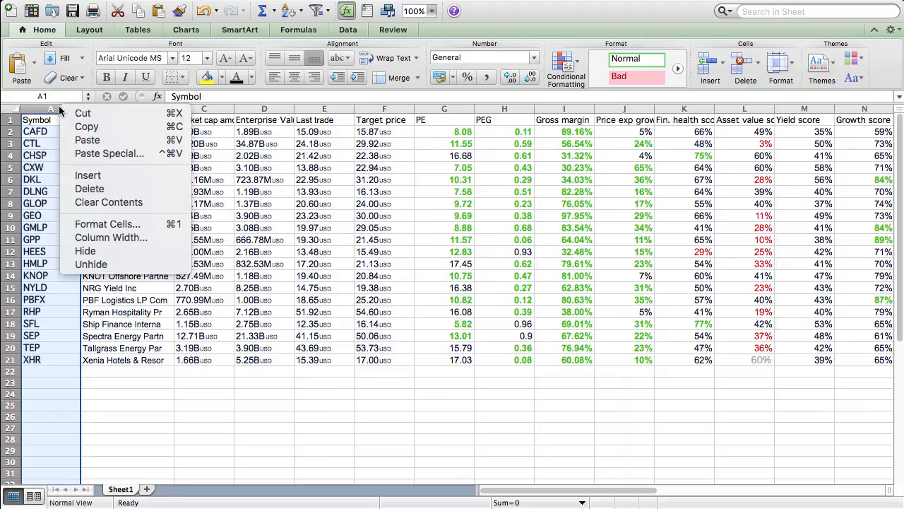
click(88, 175)
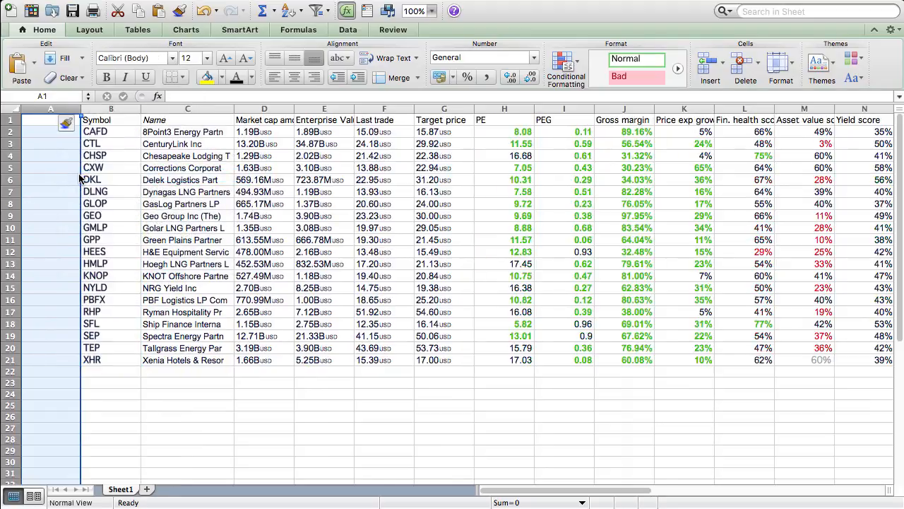
click(47, 123)
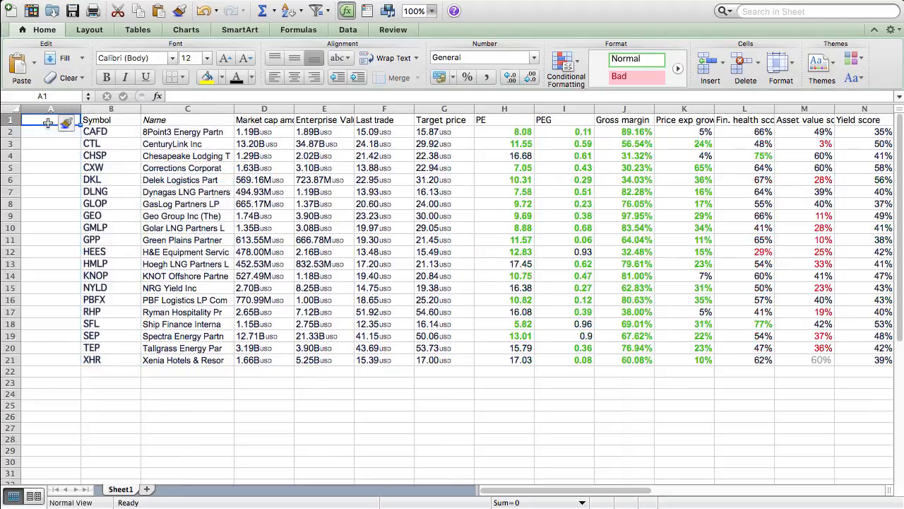
text(Ana)
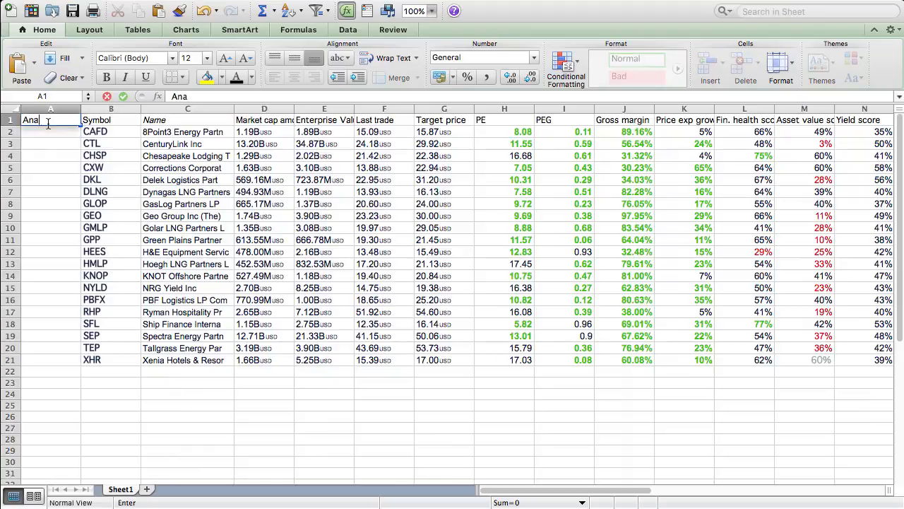
text(lysis?)
key(Return)
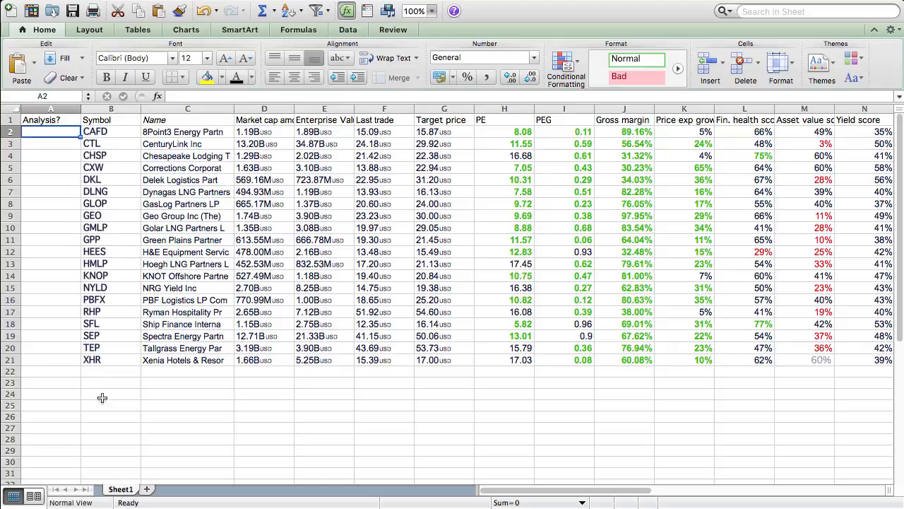
- Rename the Sheet1 worksheet as "US Nov 2016"
double_click(129, 490)
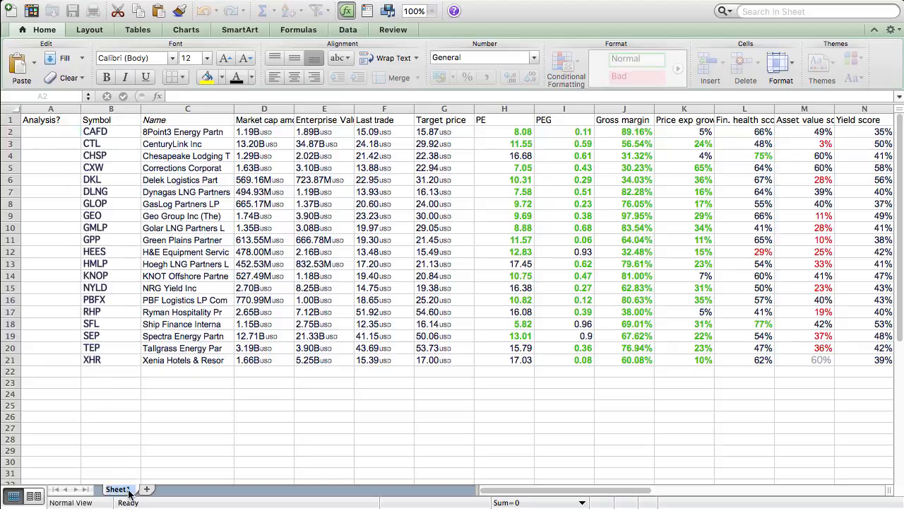
text(US Nov 2016)
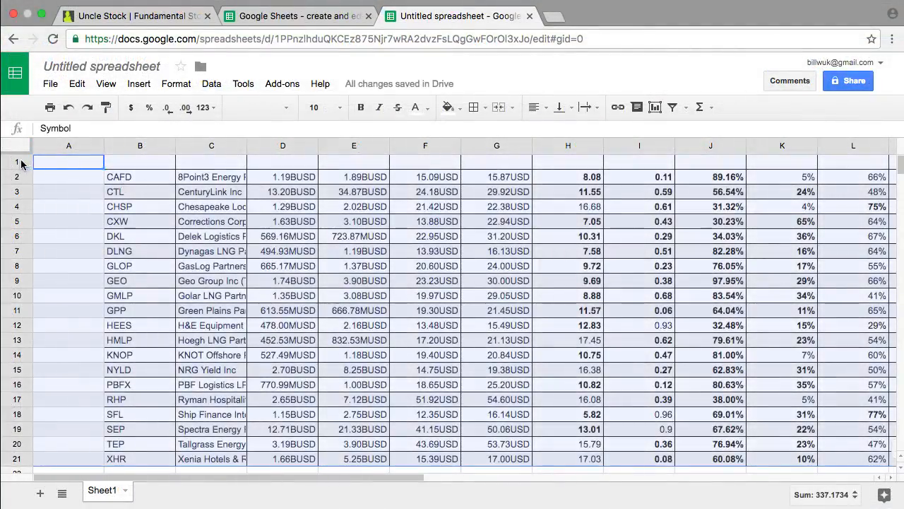
- In the untitled Google Sheets spreadsheet holding the pasted results, make the text of header row 1 black
click(18, 161)
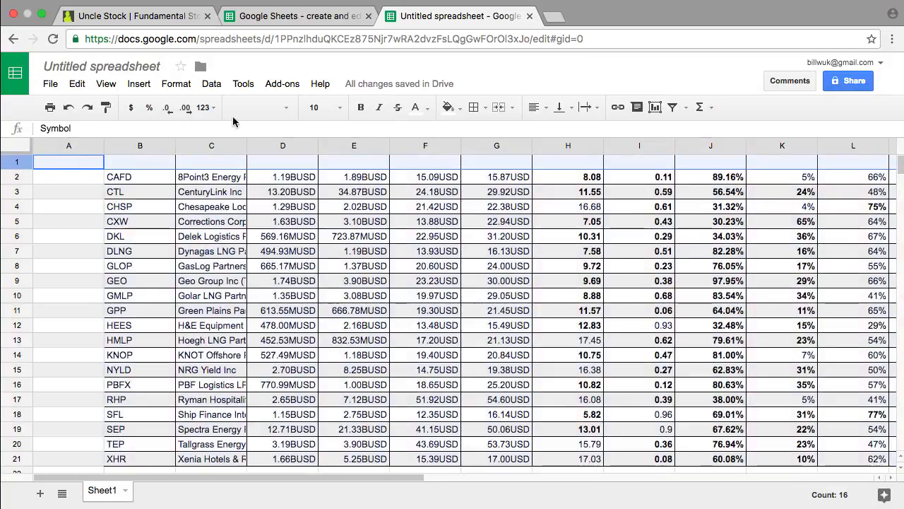
click(416, 108)
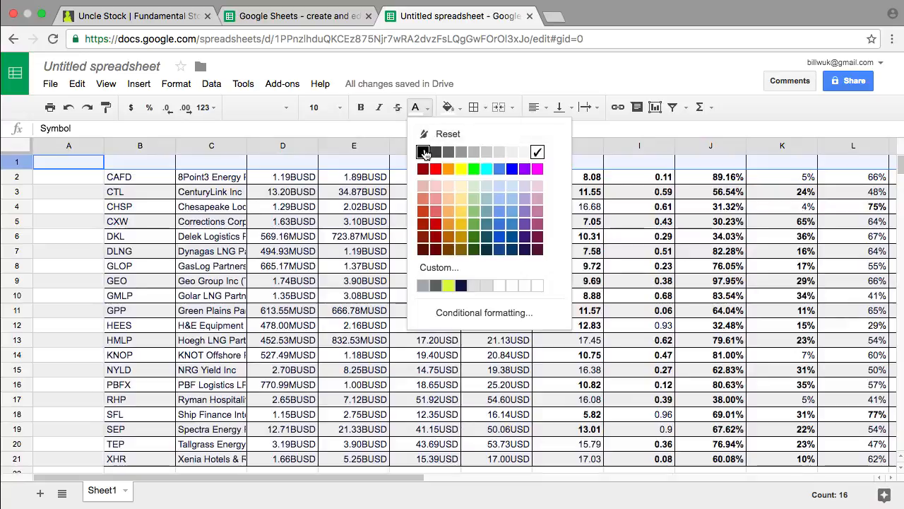
click(423, 152)
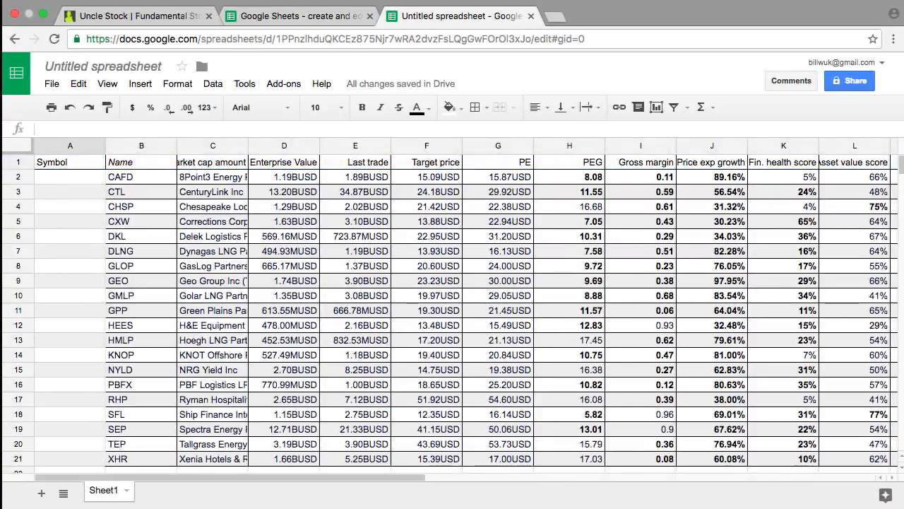
- Move the header row one column over so Symbol starts in B1, and enter the heading "Analysis?" in A1
click(17, 161)
key(super+x)
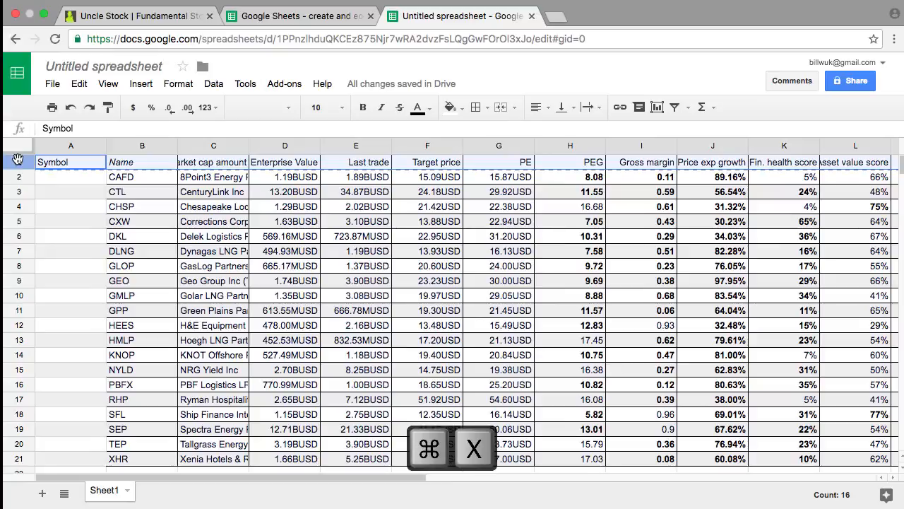
click(152, 161)
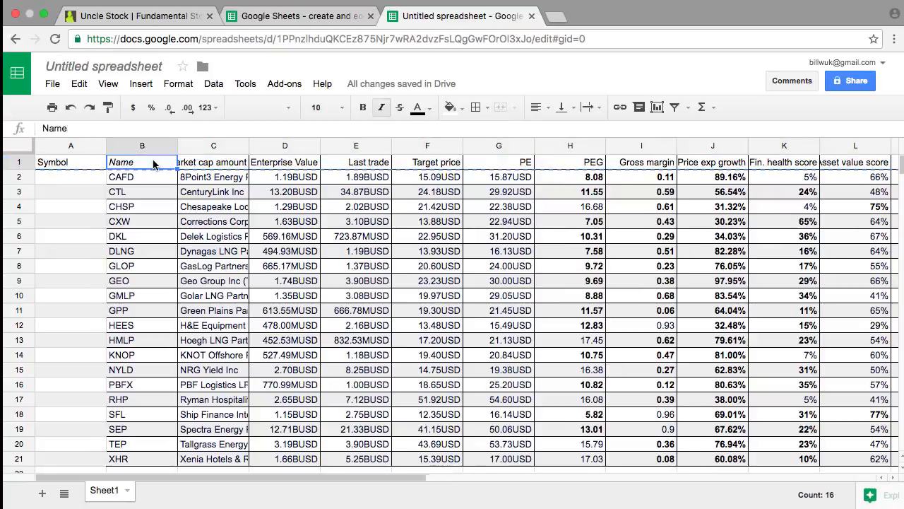
key(super+v)
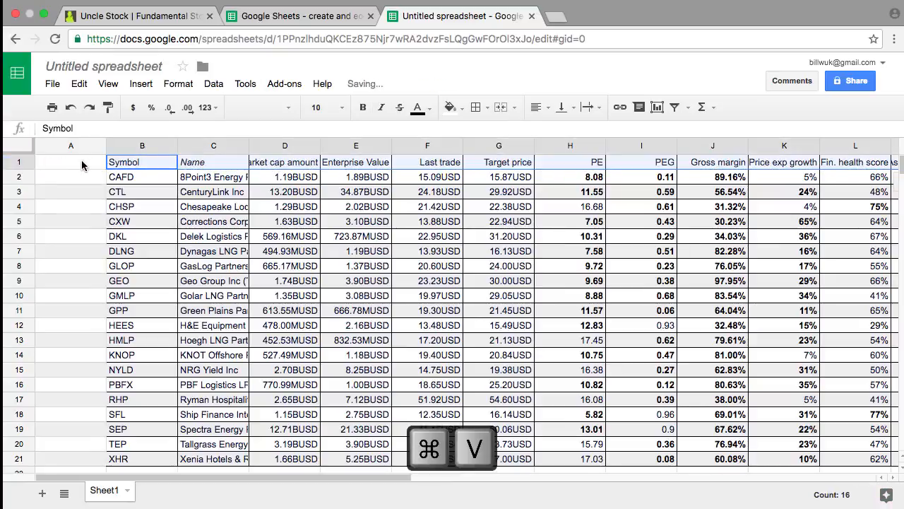
click(81, 166)
text(Analysis?)
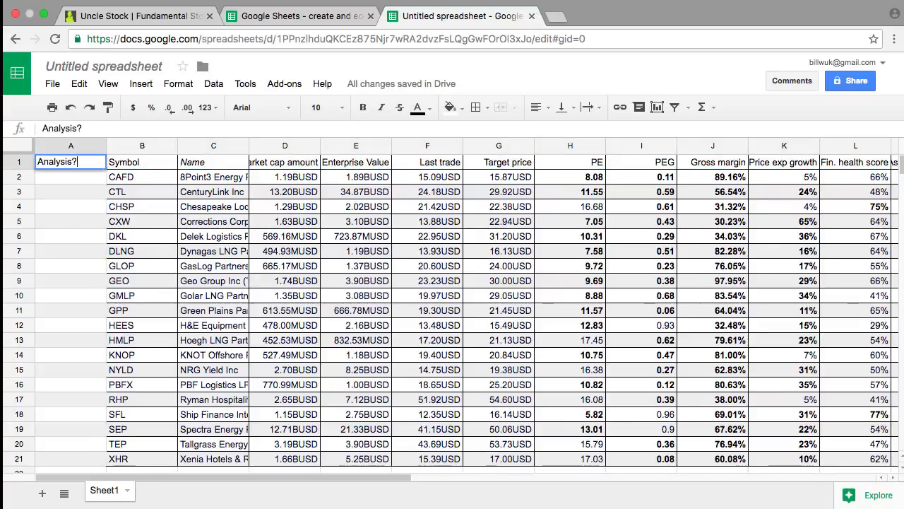
key(Return)
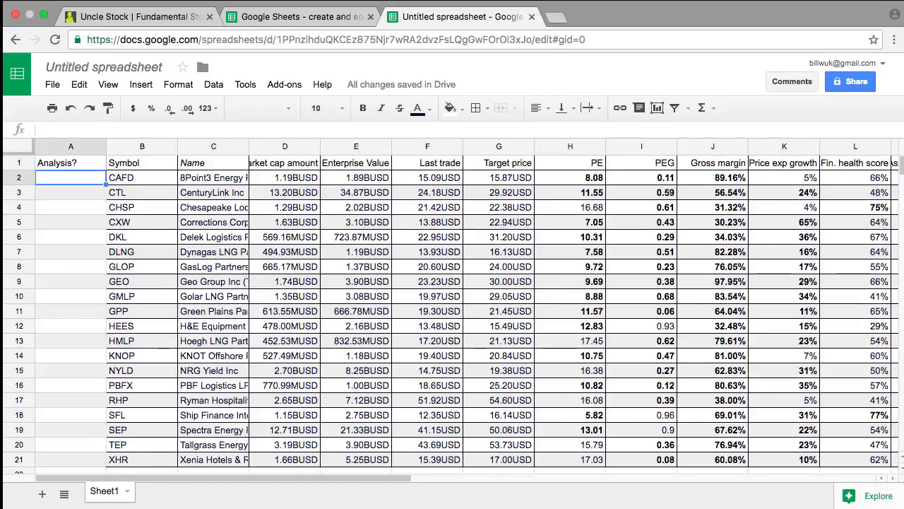
- Rename the Sheet1 sheet as "US Nov 2016" and title the spreadsheet "Stock screens"
double_click(103, 491)
text(US Nov)
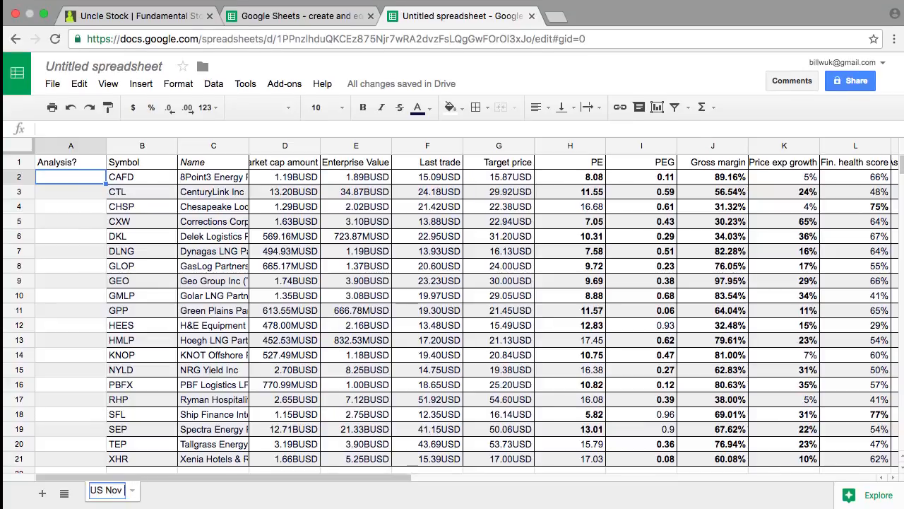
text( 2016)
key(Return)
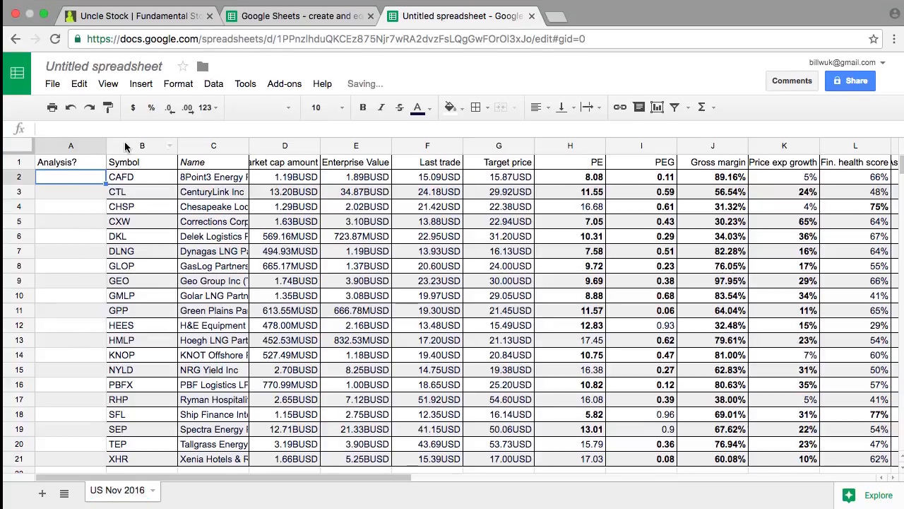
click(106, 63)
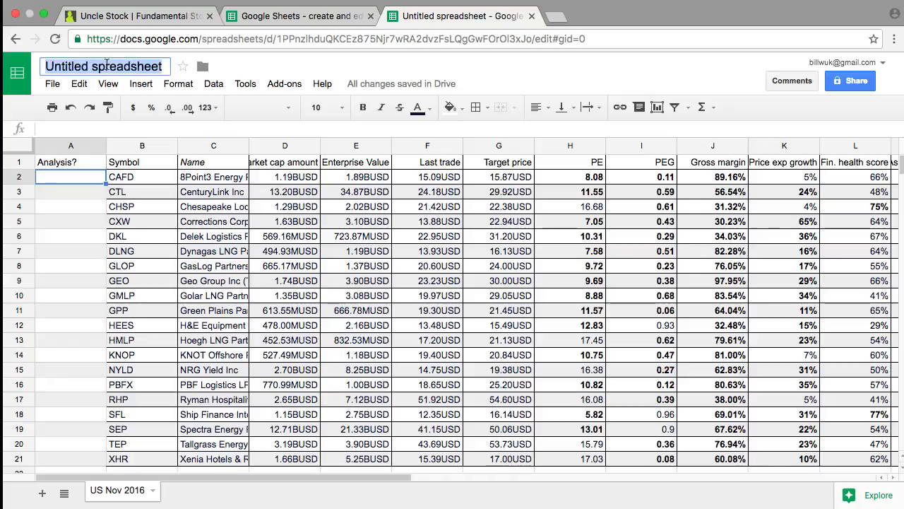
text(Stock screens)
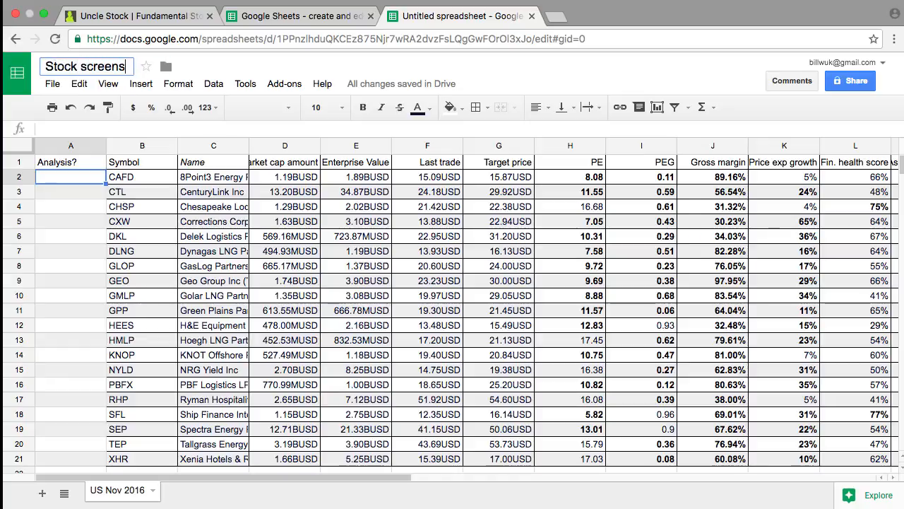
key(Return)
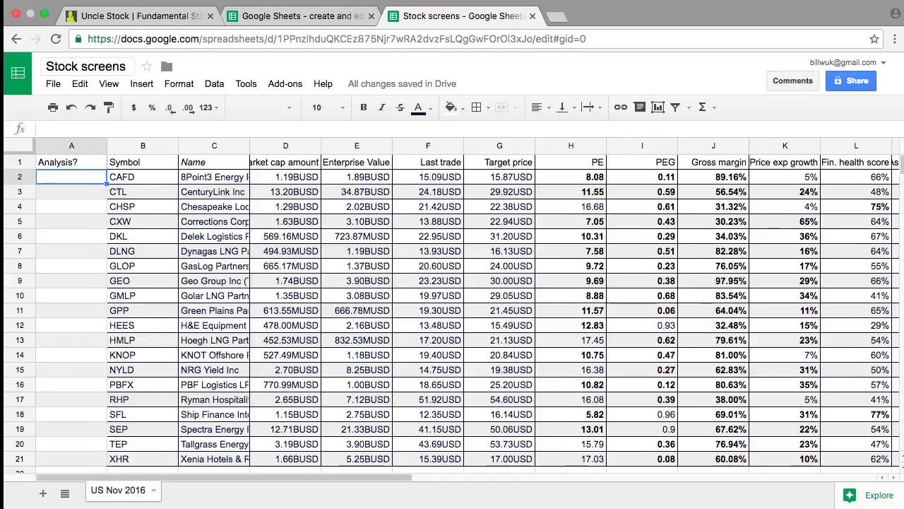